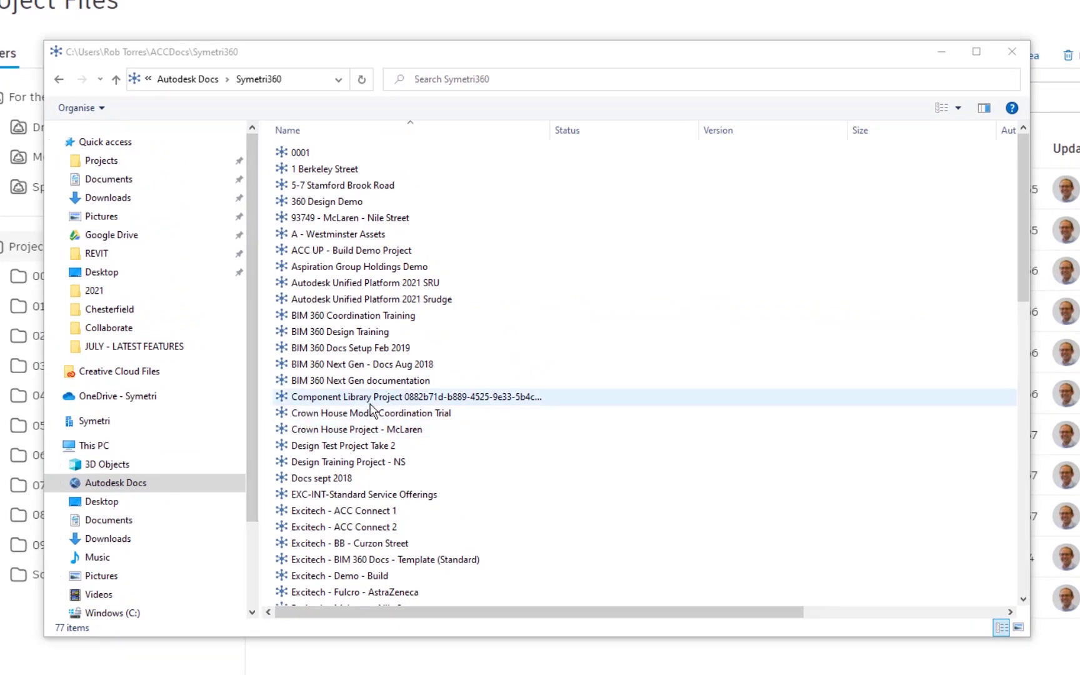
# Browse ACC UP - Build Demo Project > Project Files > 02 - Shared into Design Collaboration.
pyautogui.scroll(-16, 376, 519)
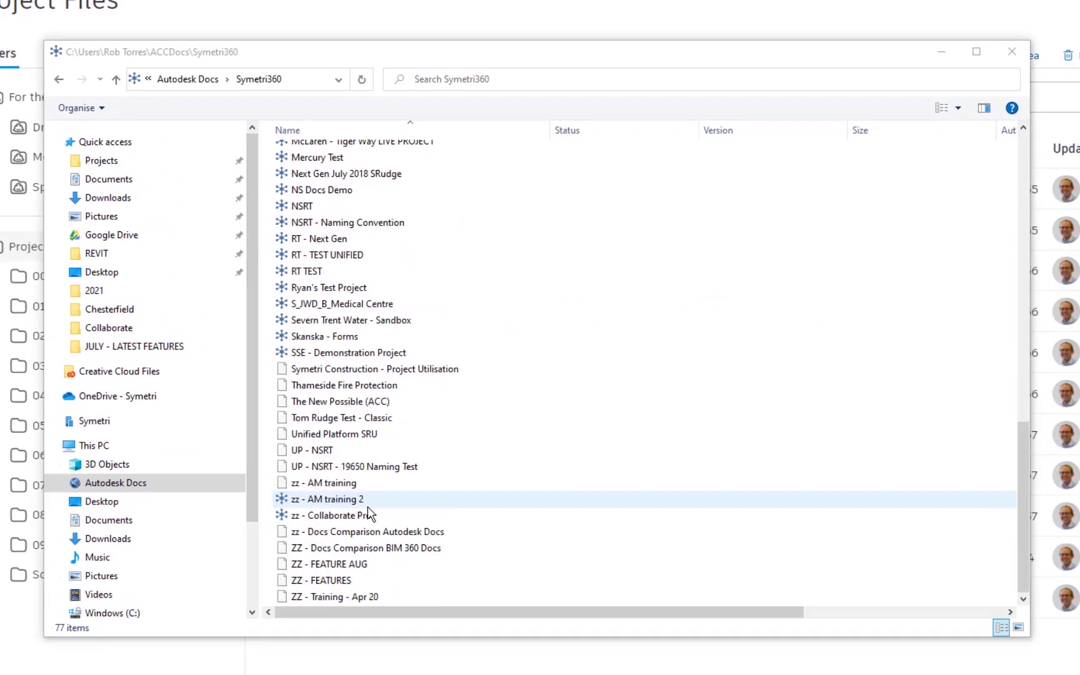
pyautogui.scroll(16, 368, 486)
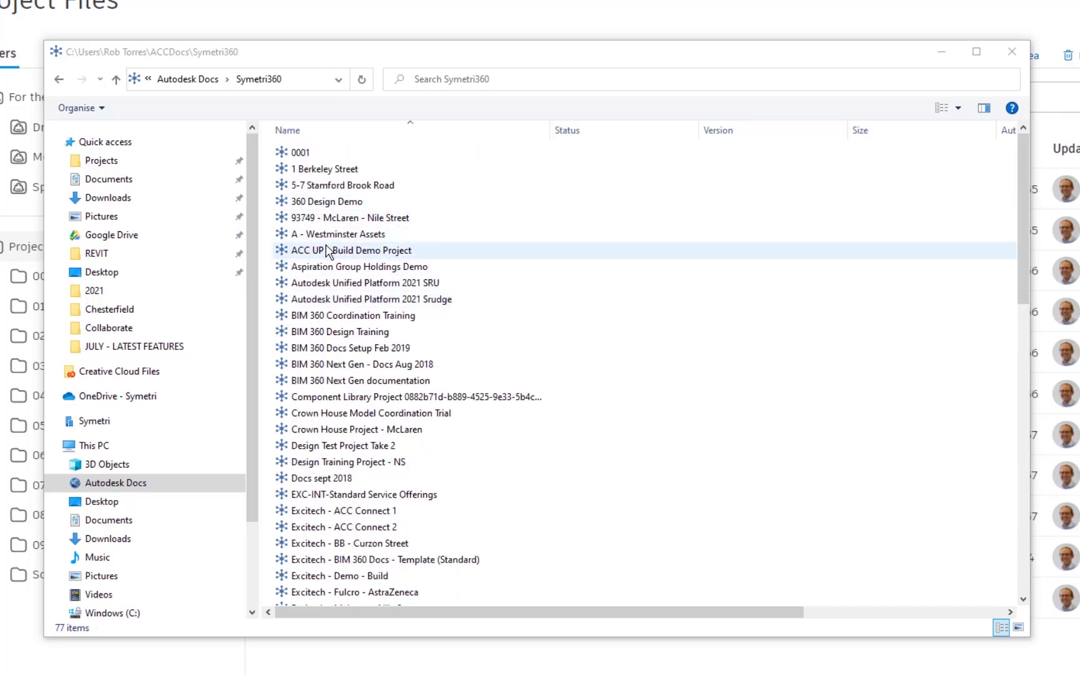
pyautogui.click(327, 250)
pyautogui.doubleClick(327, 250)
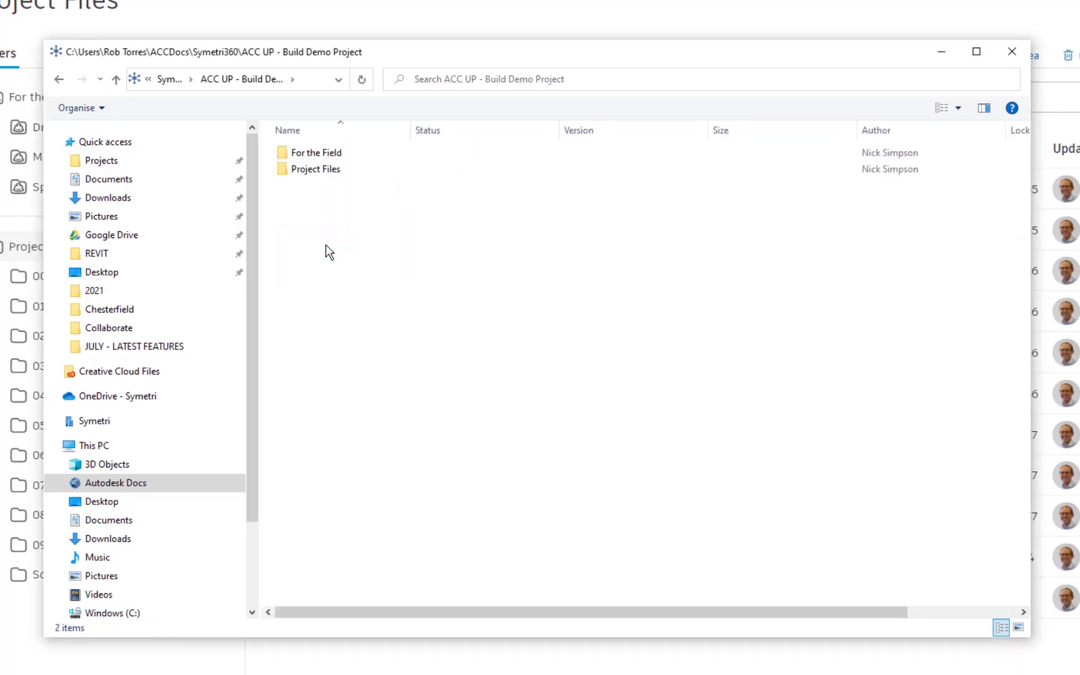
pyautogui.click(312, 169)
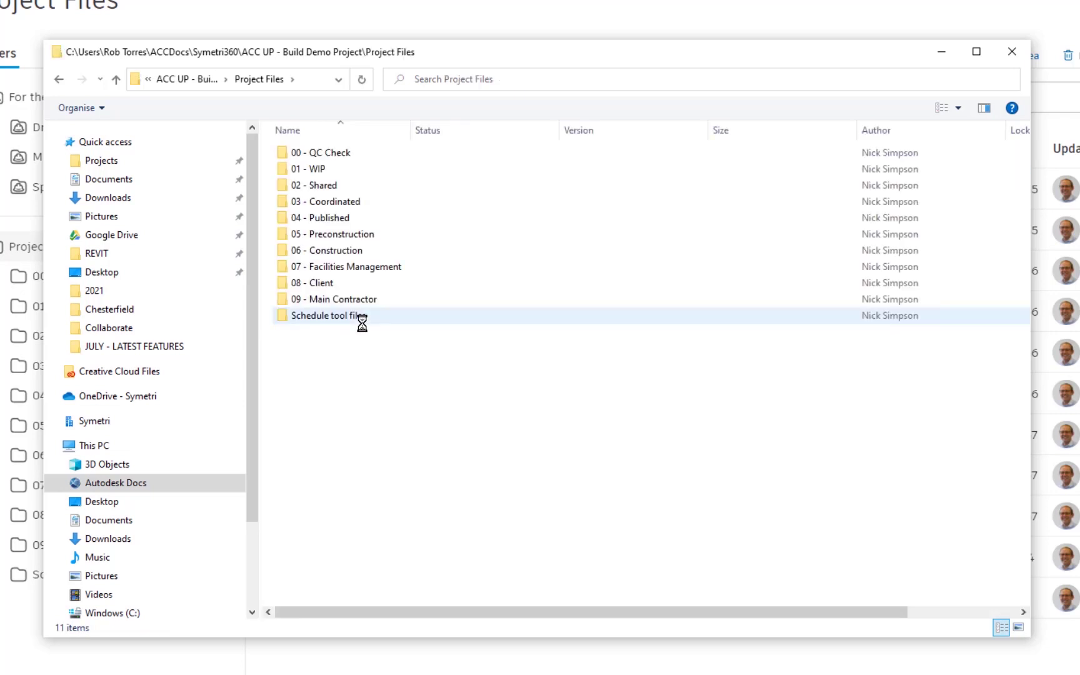
pyautogui.doubleClick(316, 184)
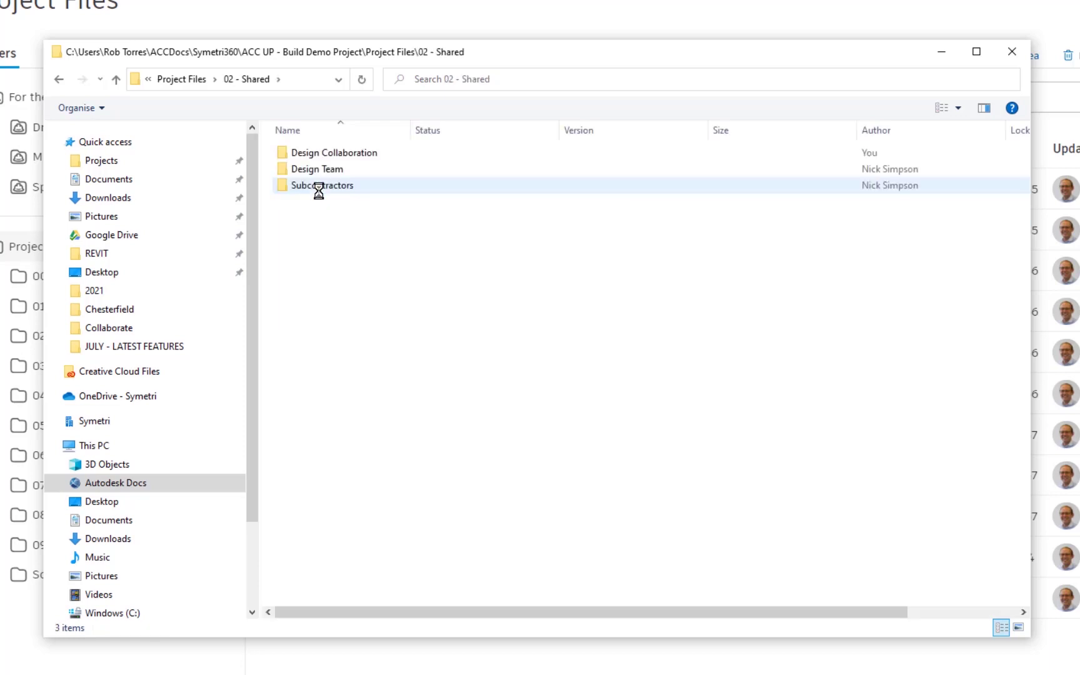
pyautogui.doubleClick(315, 155)
# View UP1-DAR-01-ZZ-M3-A-0001.rvt in 3D, then close the viewer to the Architect file list.
pyautogui.doubleClick(309, 152)
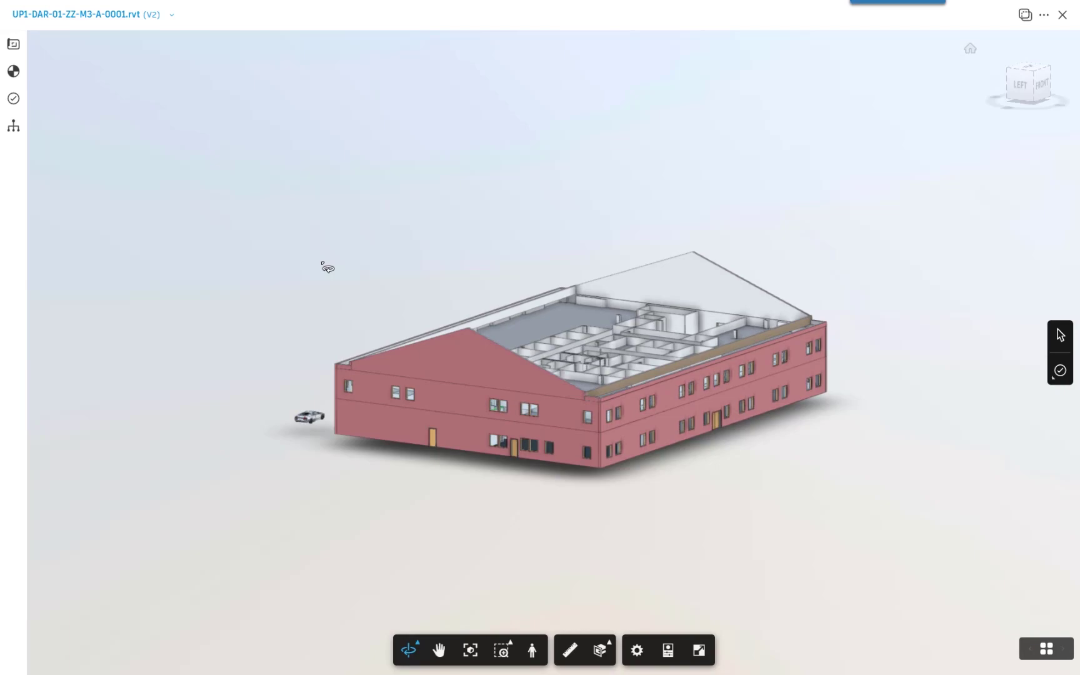
pyautogui.click(1062, 14)
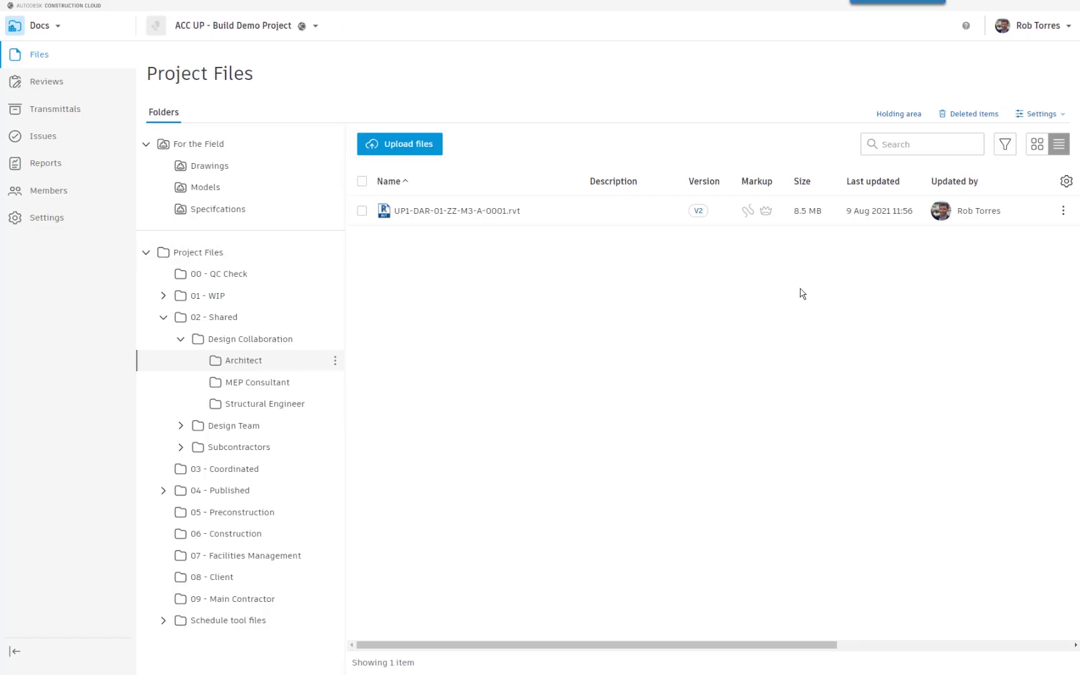
# Switch from Docs to Build and bring up the Photos upload dialog.
pyautogui.click(40, 25)
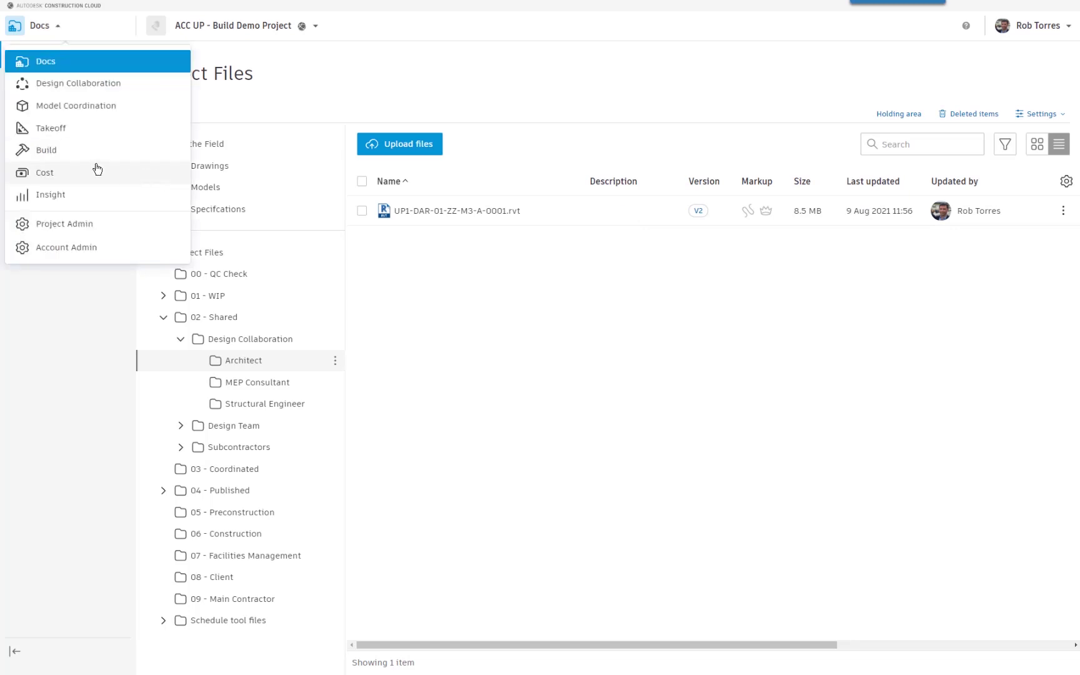
pyautogui.click(55, 154)
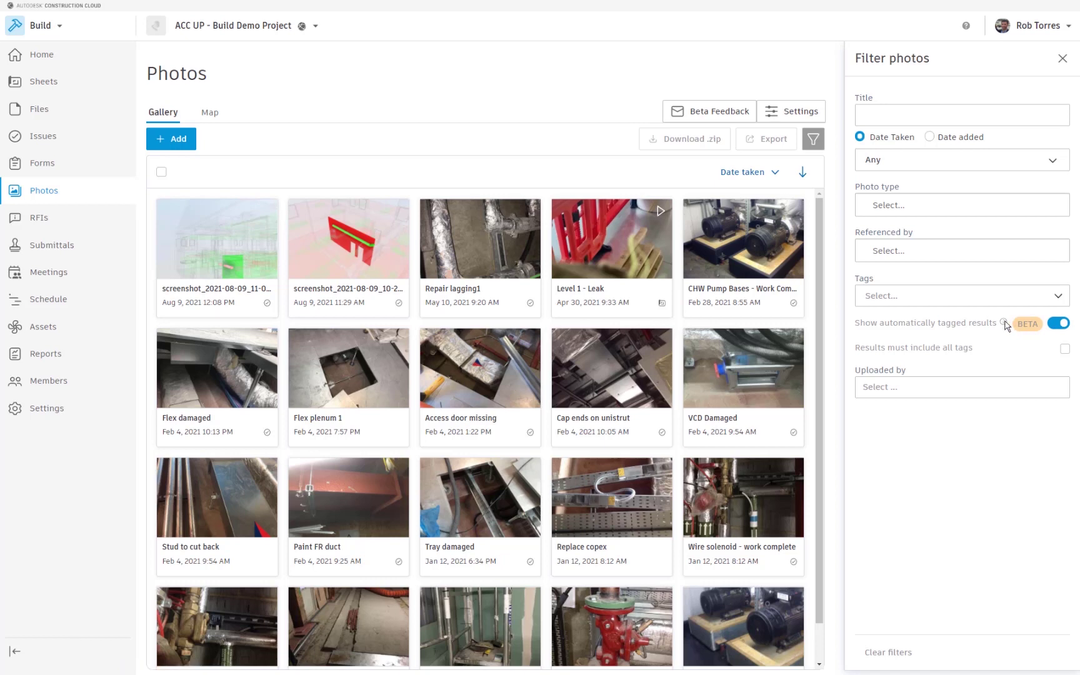
pyautogui.moveTo(1006, 326)
# Upload four .jpg site photos, including 20150826T130228 +0100, into the Photos gallery.
pyautogui.click(170, 140)
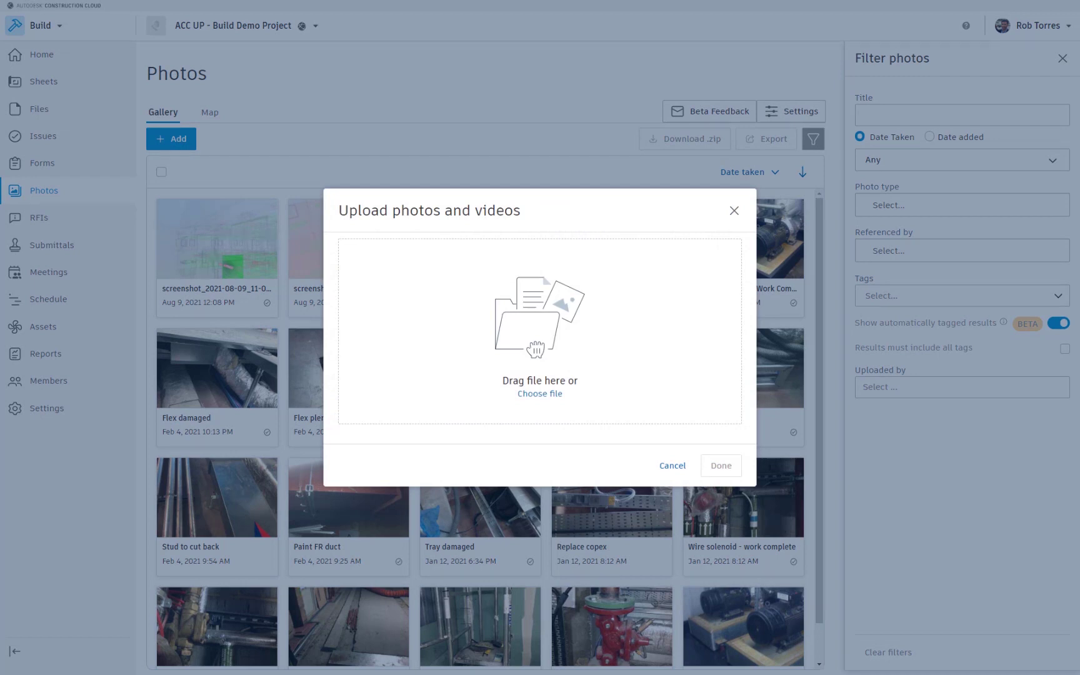
pyautogui.moveTo(1072, 474); pyautogui.dragTo(498, 341)
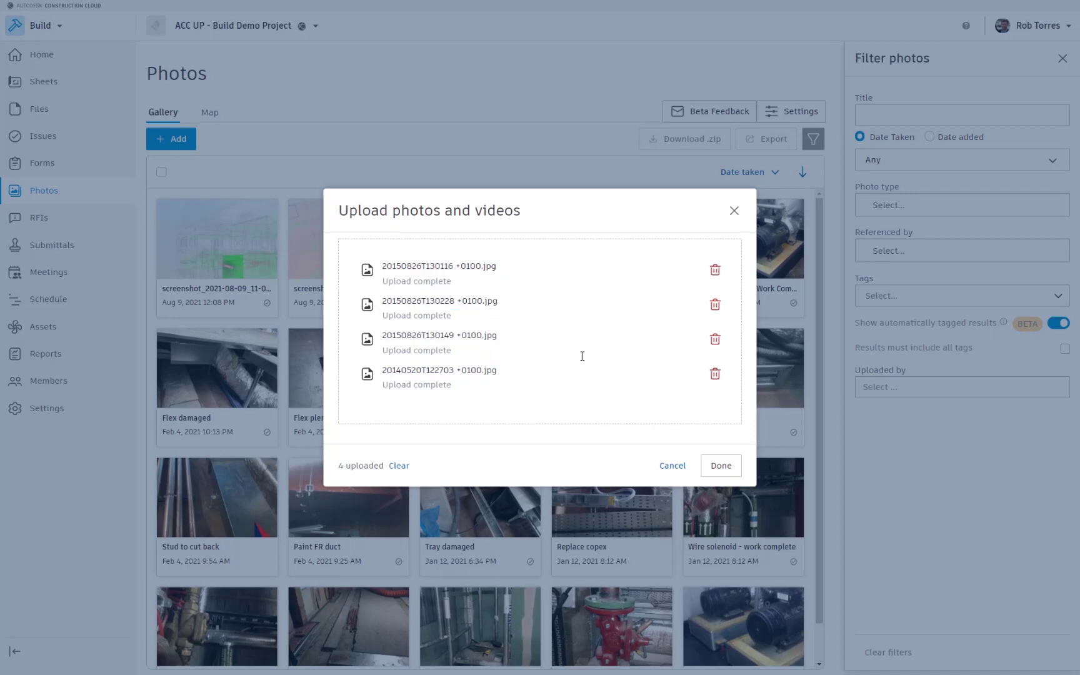
pyautogui.click(720, 465)
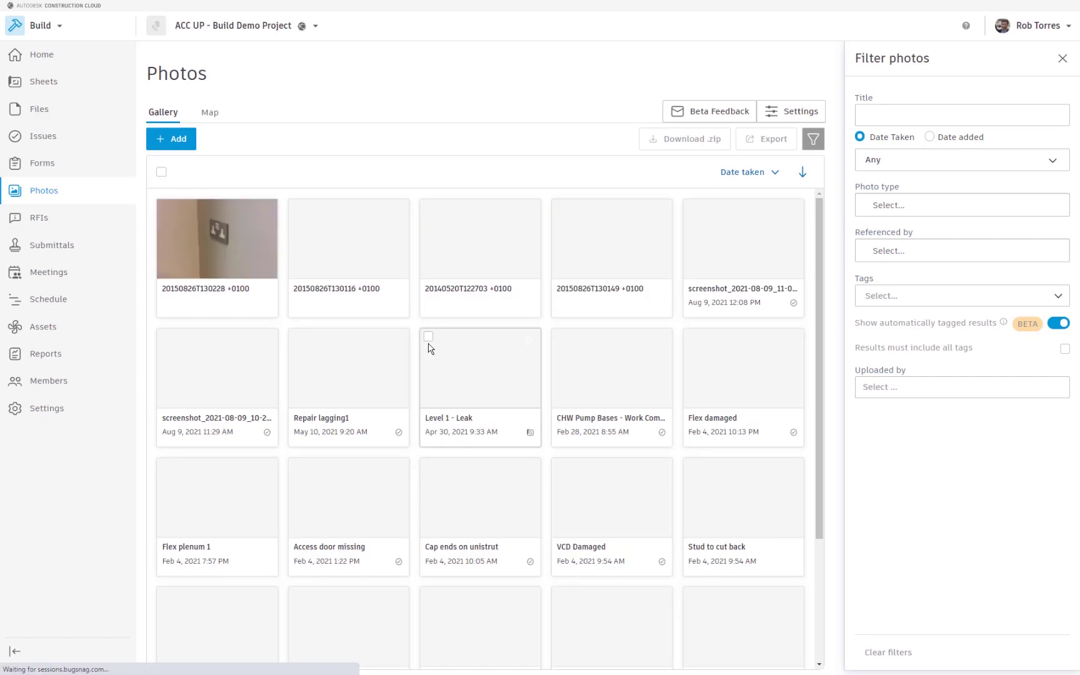
pyautogui.click(268, 214)
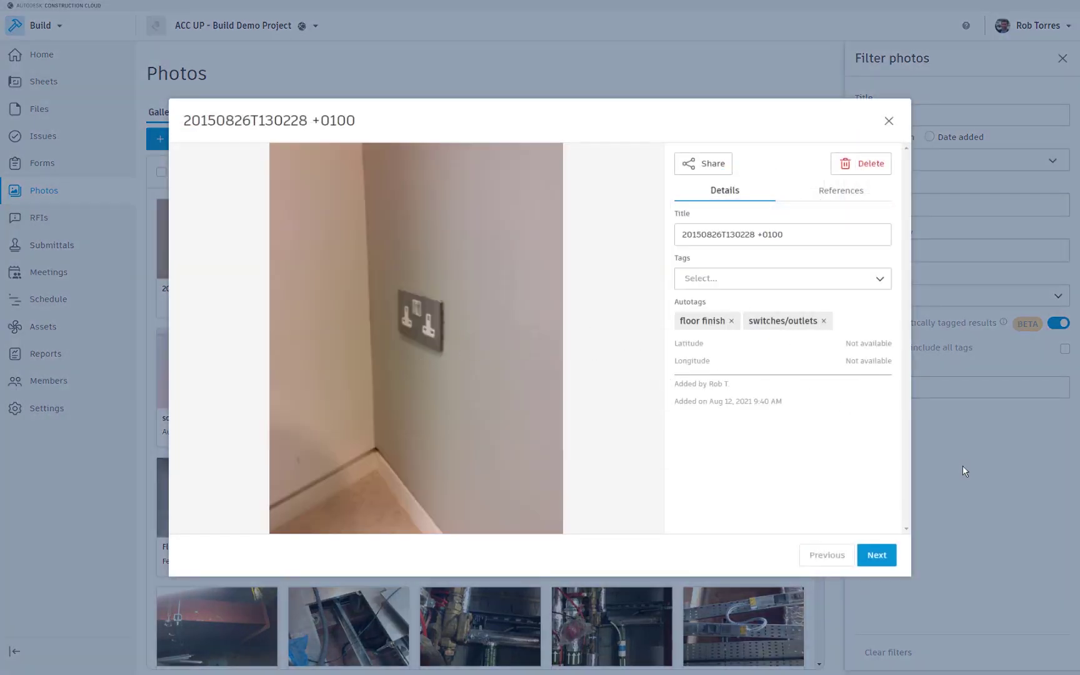
pyautogui.click(877, 555)
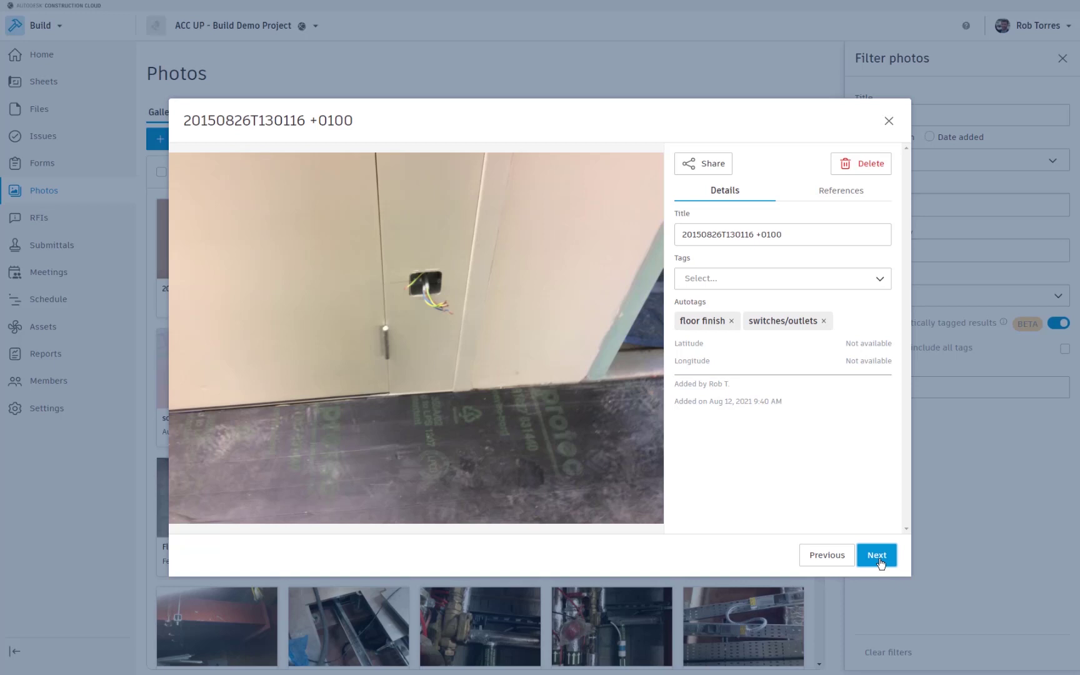
pyautogui.click(877, 556)
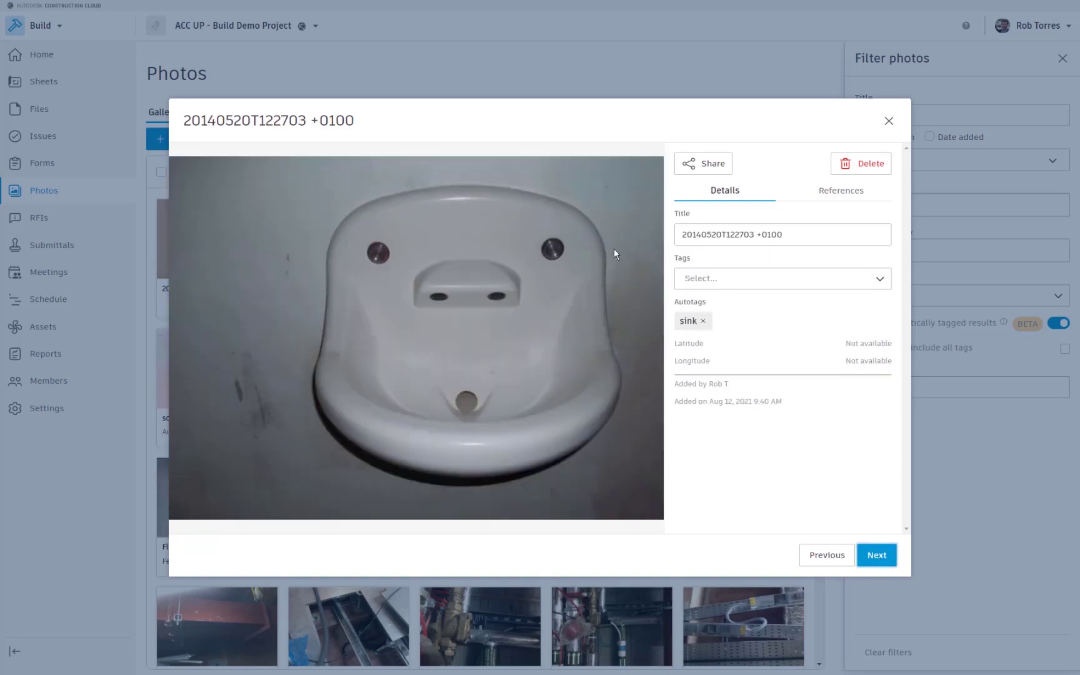
pyautogui.click(875, 558)
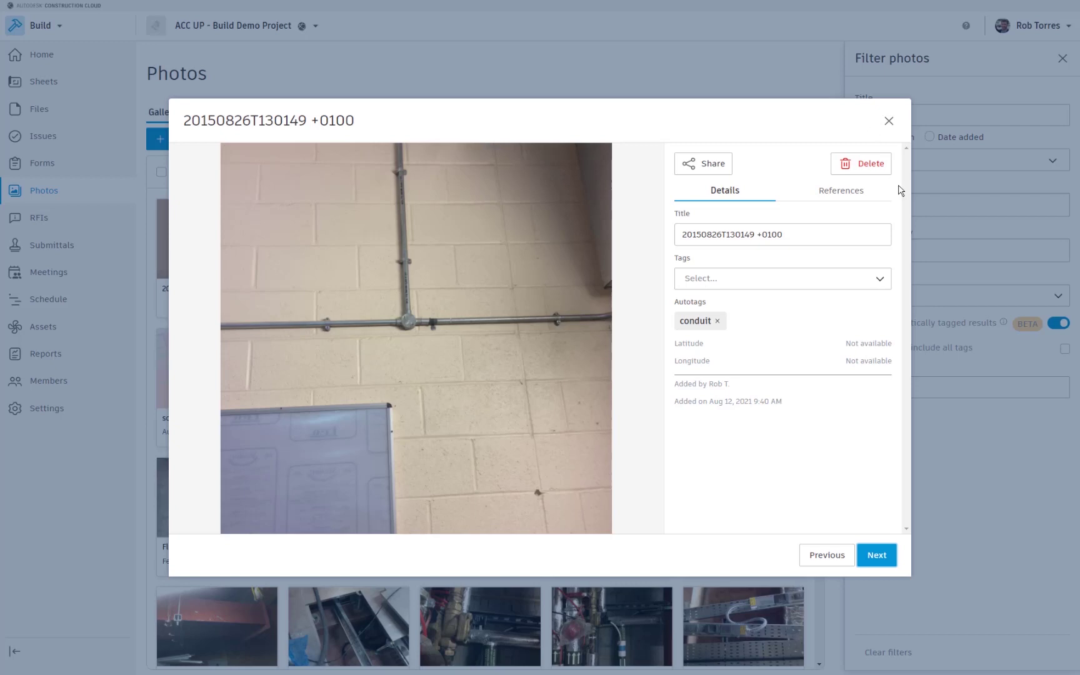
pyautogui.click(888, 121)
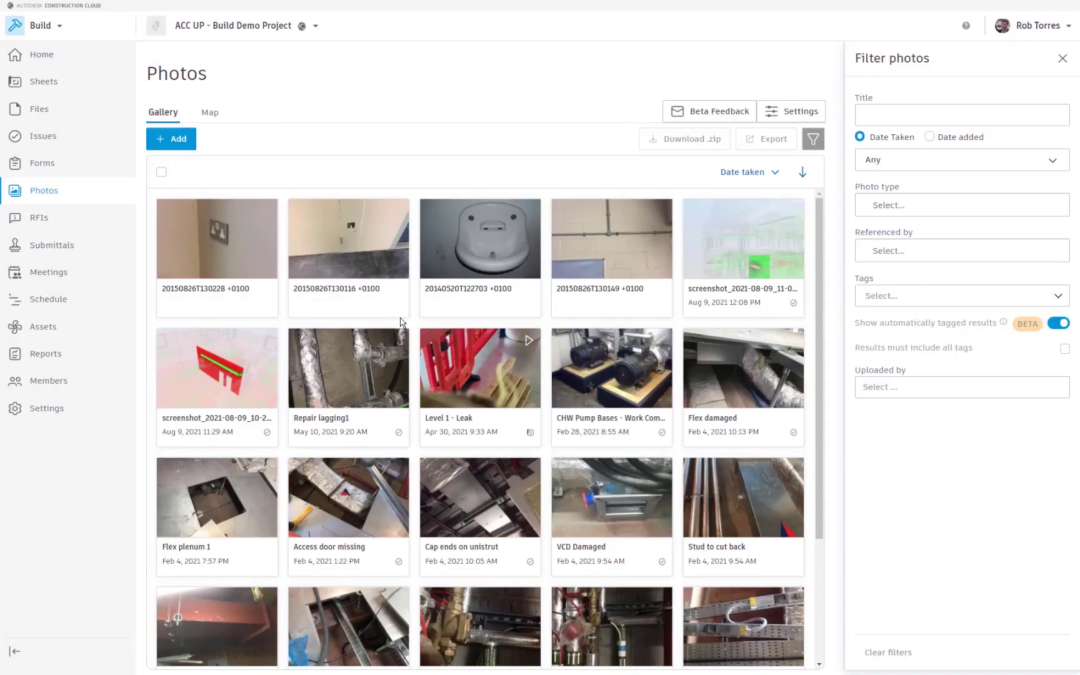
pyautogui.click(480, 262)
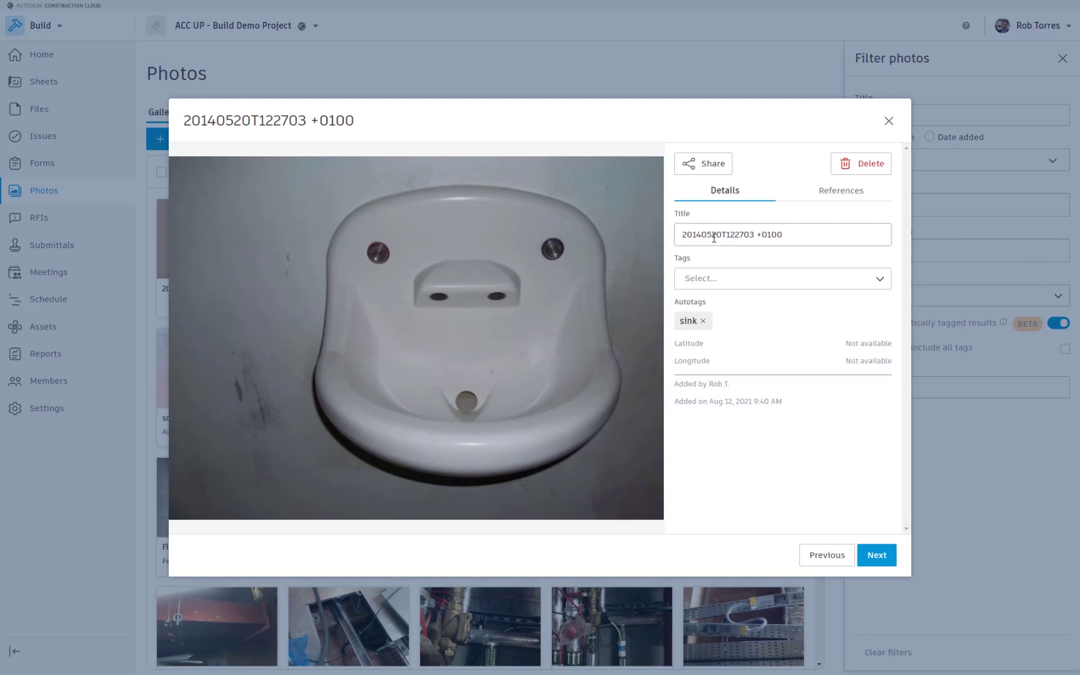
pyautogui.click(815, 200)
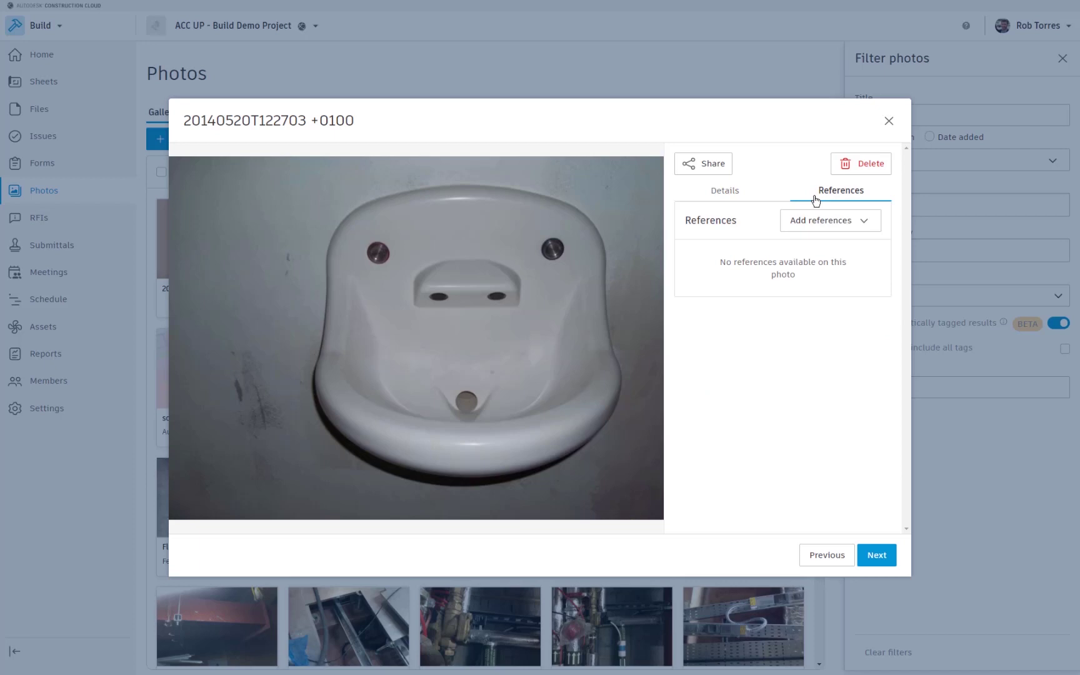
pyautogui.click(861, 222)
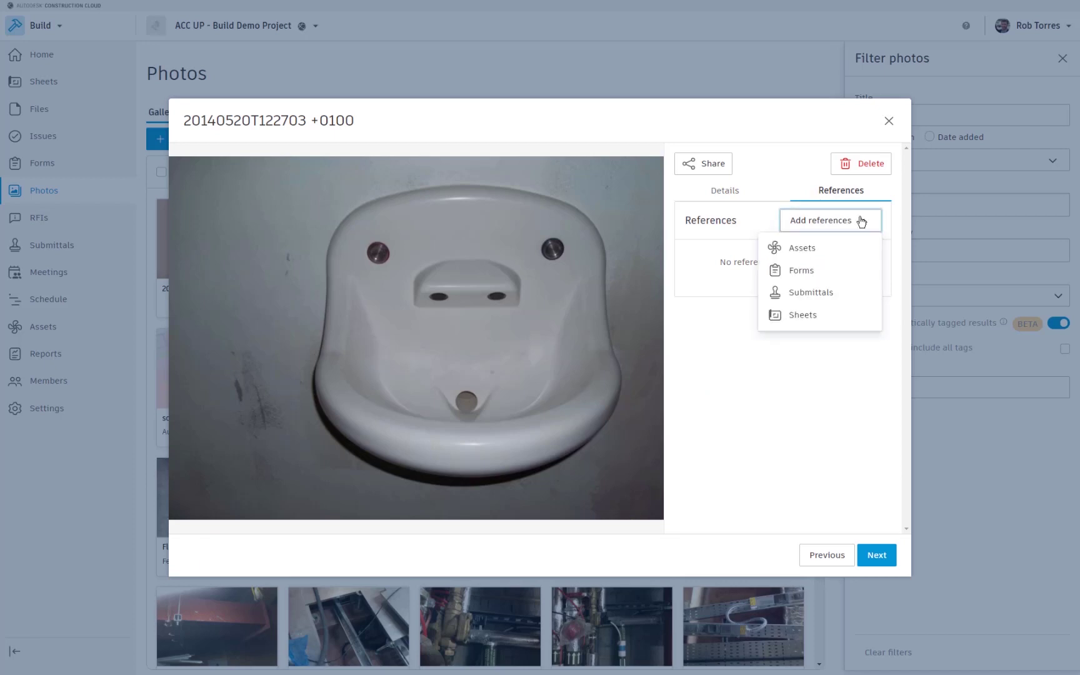
pyautogui.click(861, 221)
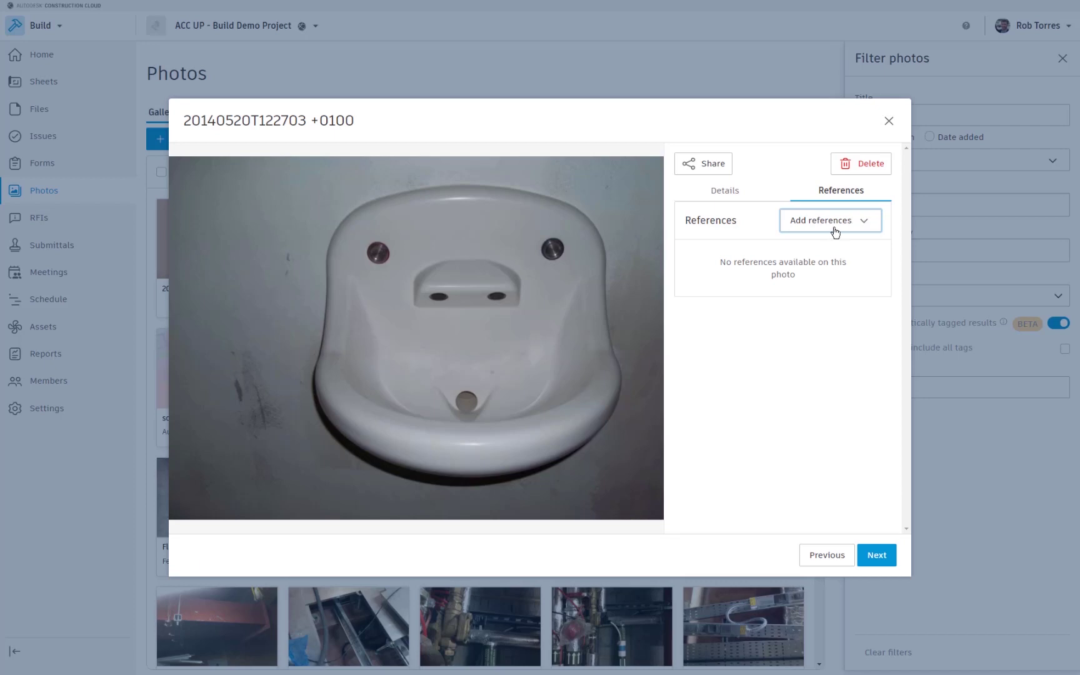
pyautogui.click(836, 229)
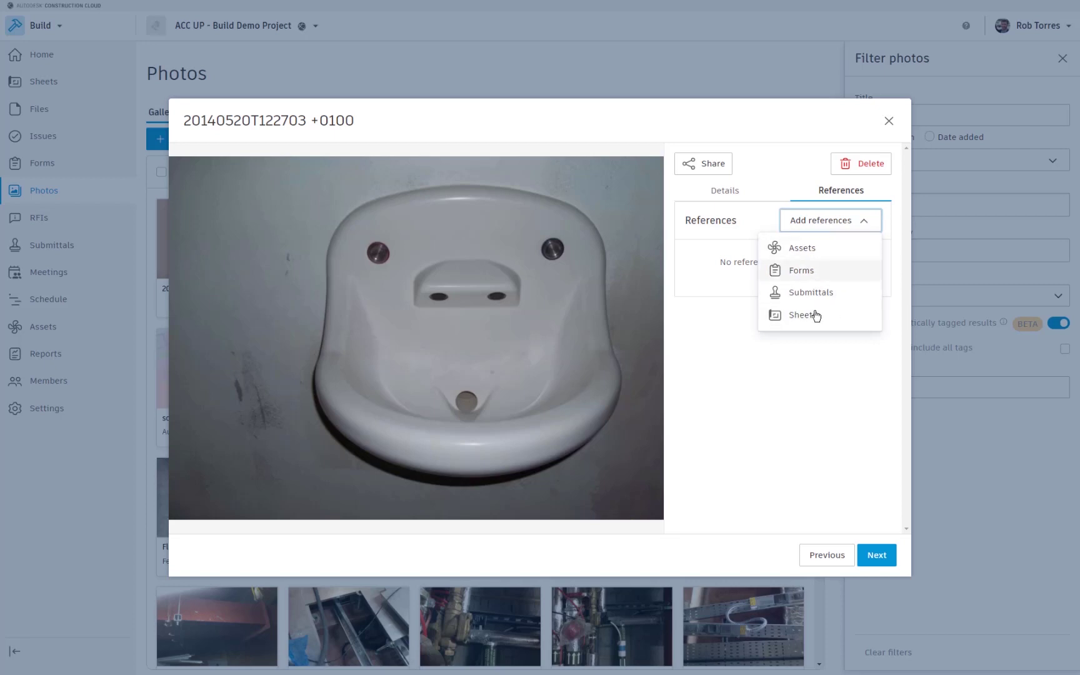
pyautogui.click(812, 253)
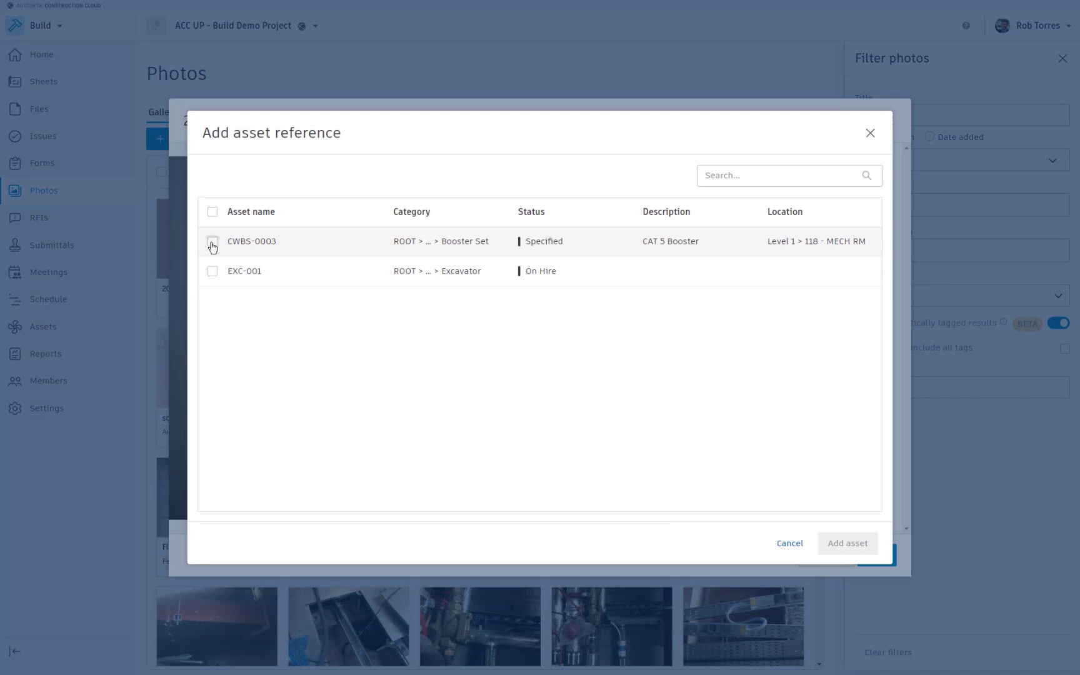
pyautogui.click(213, 244)
pyautogui.click(869, 132)
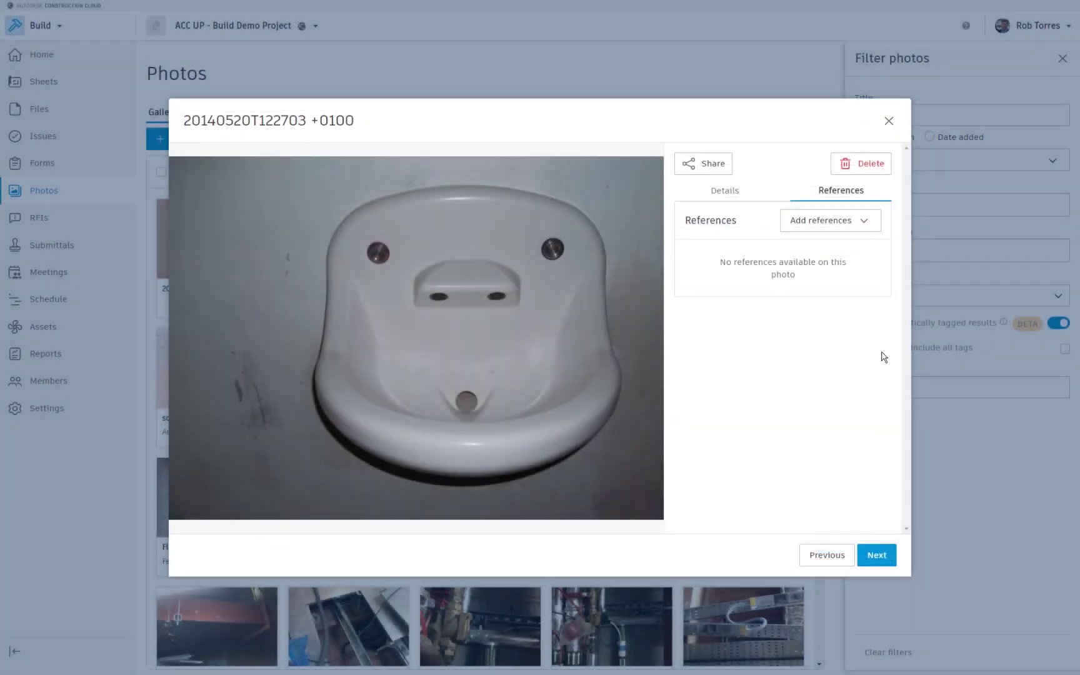
pyautogui.click(889, 122)
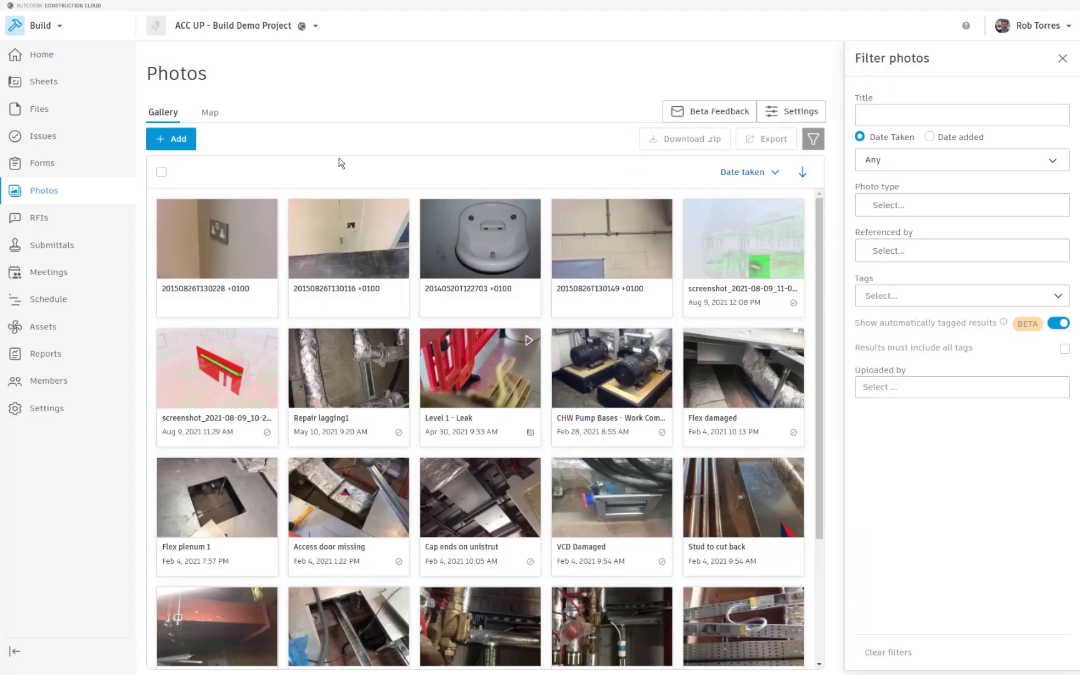
# Select issues #15–#18 in the Issues list and bulk-edit them, checking the Type options.
pyautogui.click(55, 141)
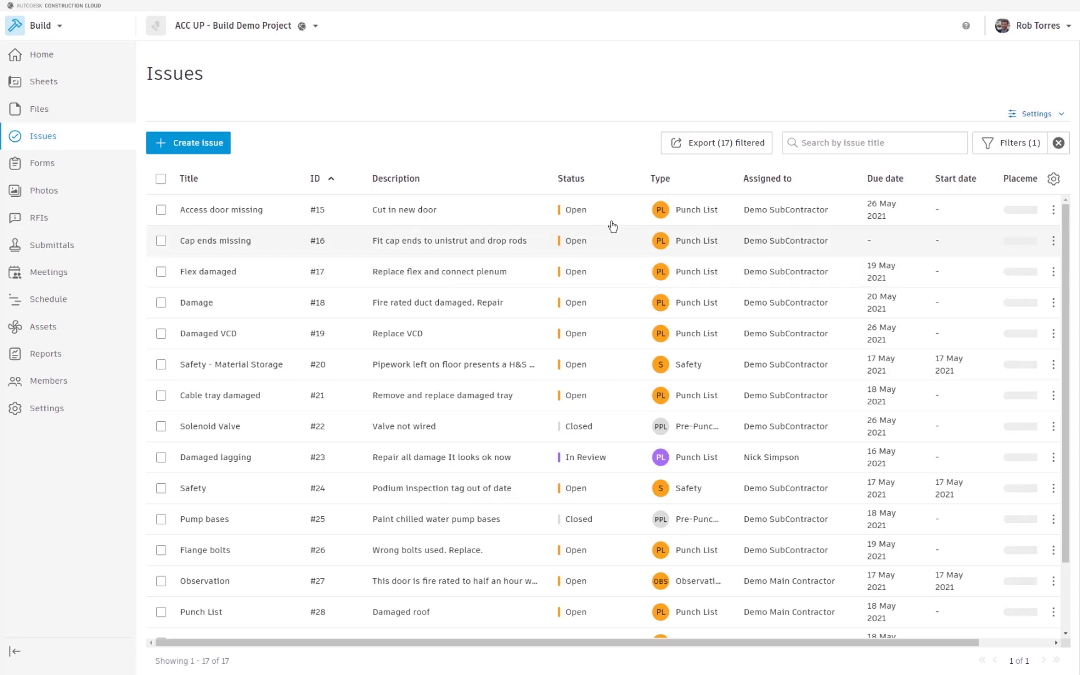
pyautogui.click(161, 211)
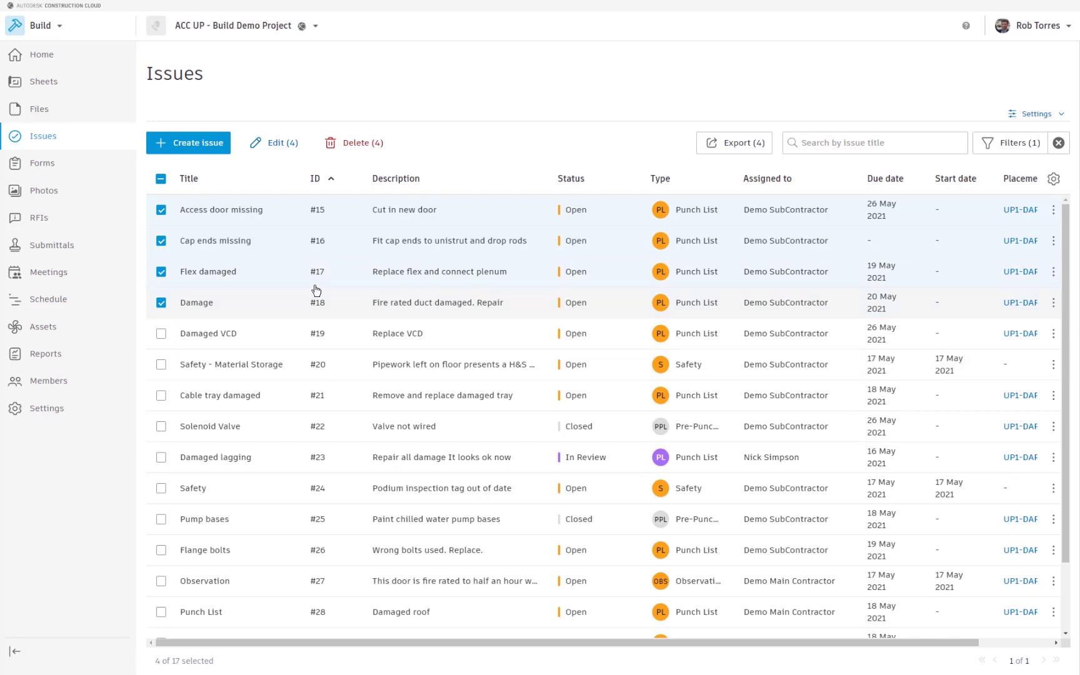
pyautogui.click(273, 142)
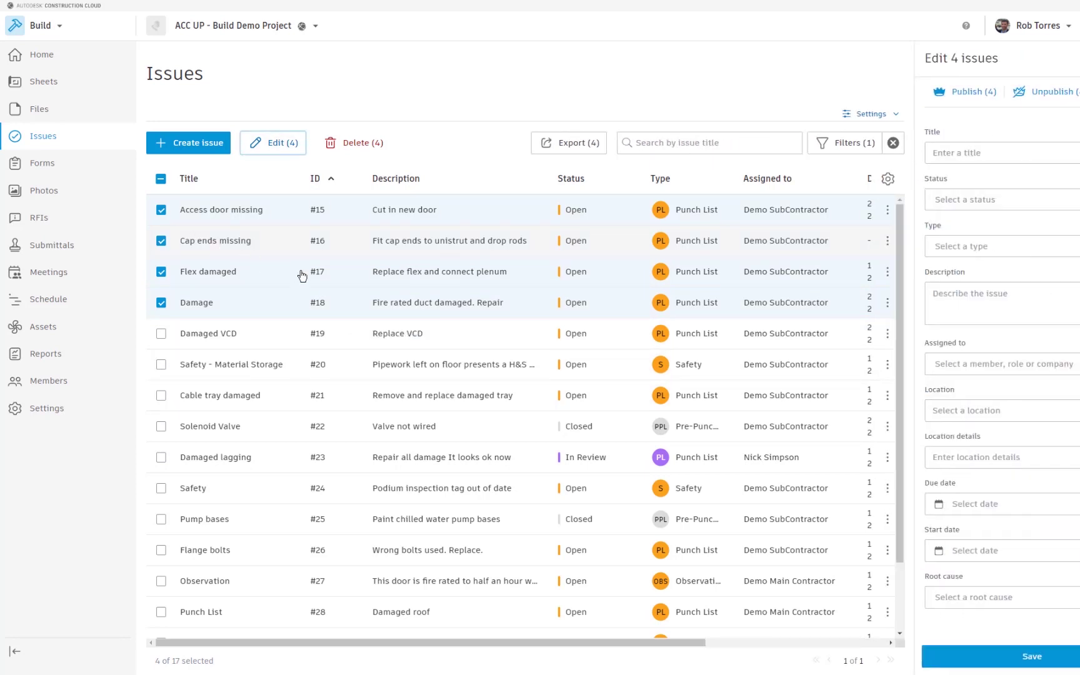
pyautogui.click(1054, 249)
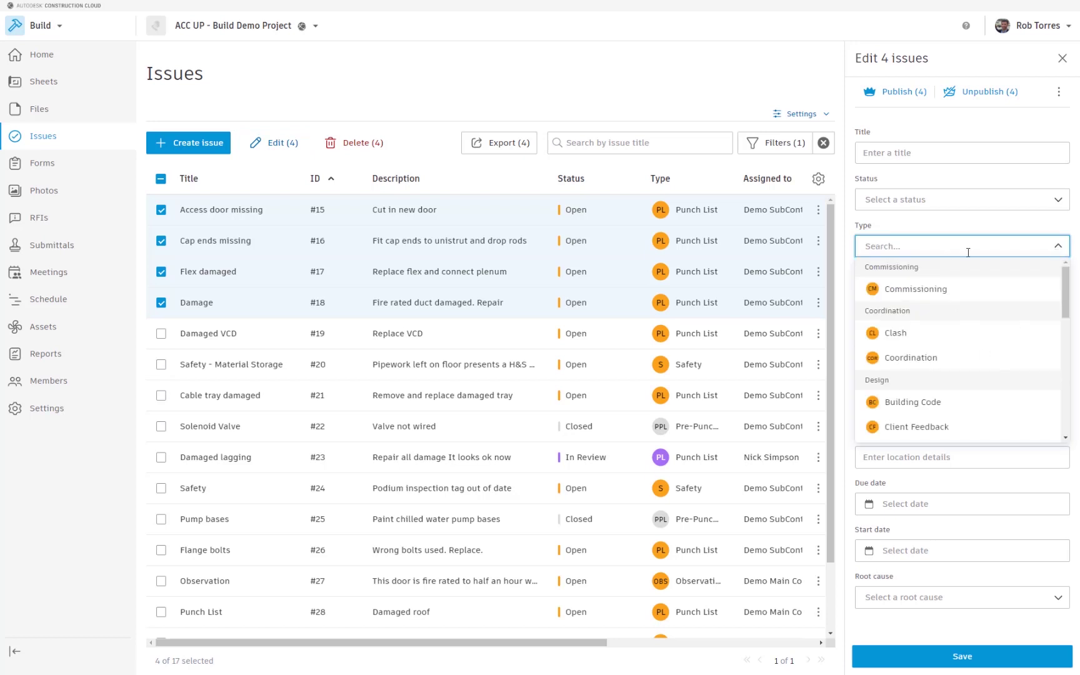
pyautogui.click(967, 232)
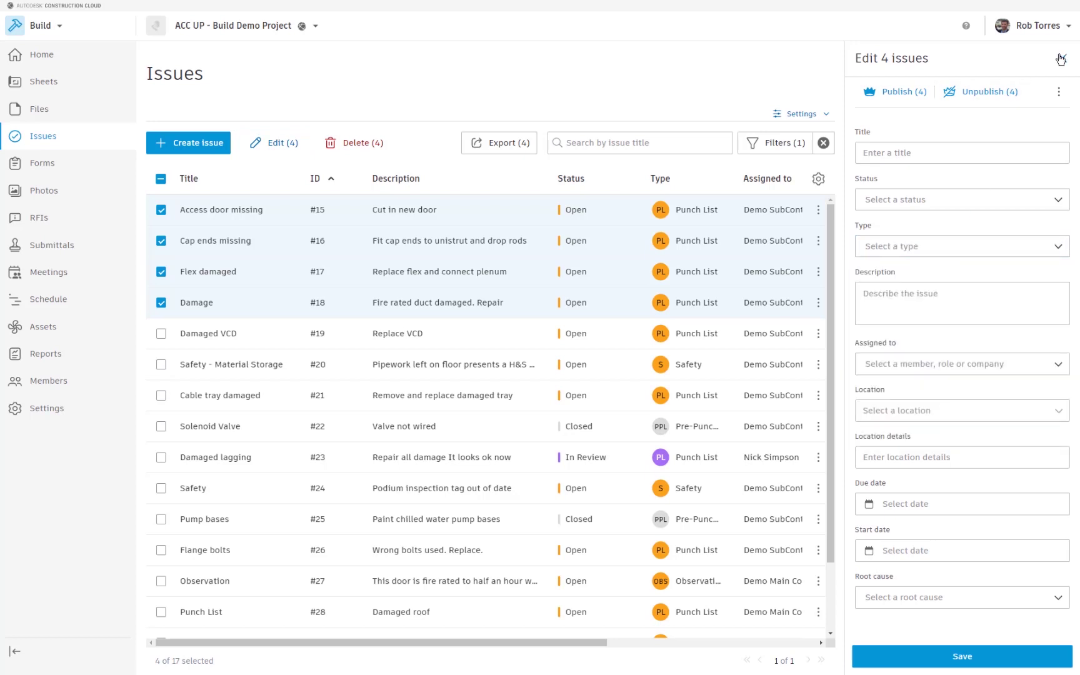
# Leave bulk editing, show Forms Templates, and start an import choosing PlanGrid as the source.
pyautogui.click(1060, 59)
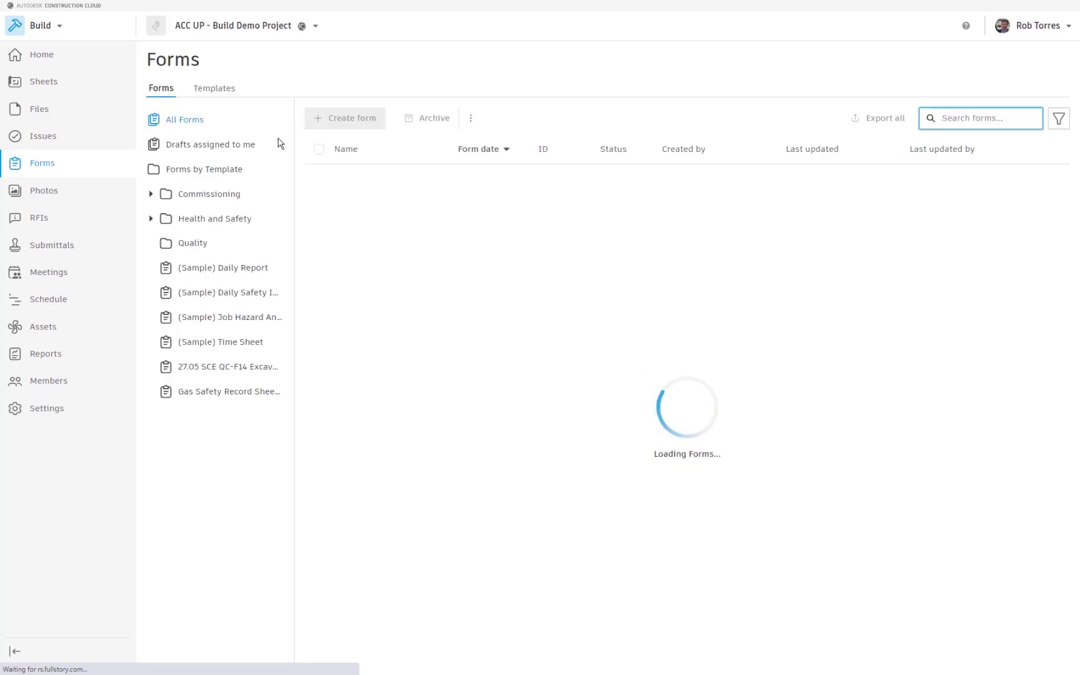
pyautogui.click(218, 89)
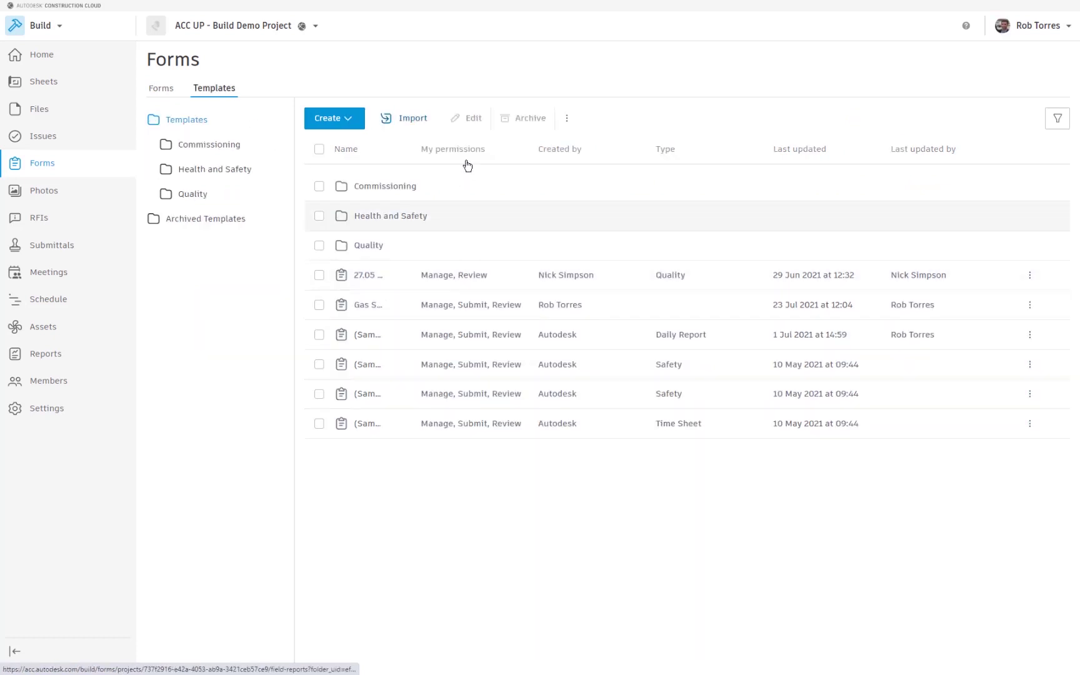
pyautogui.click(417, 120)
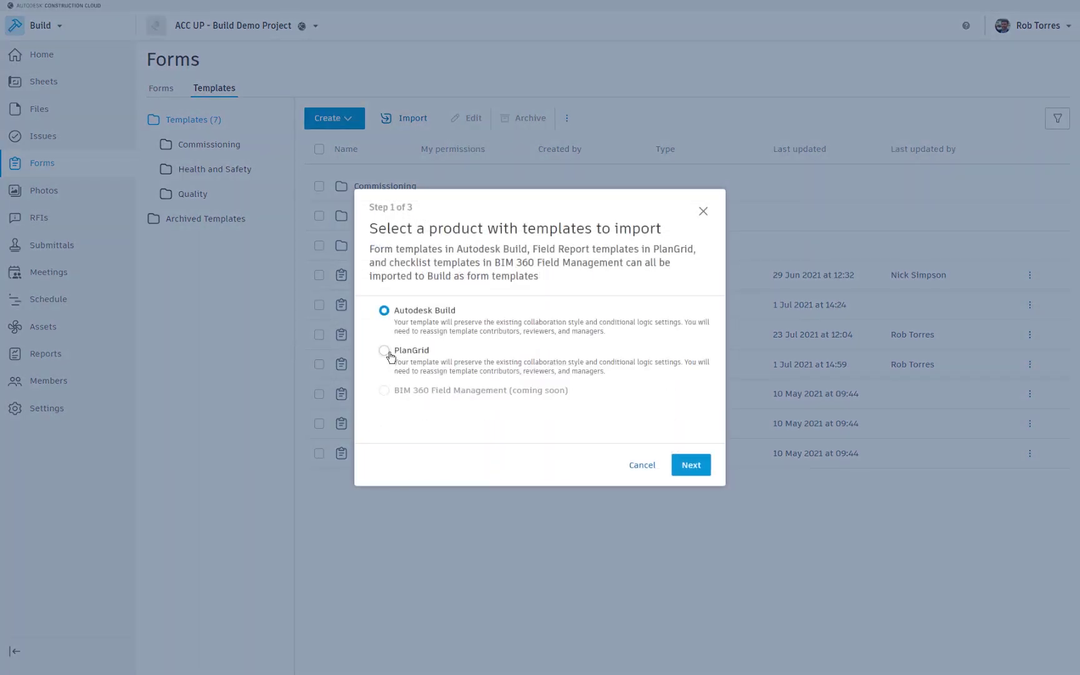
pyautogui.click(387, 352)
pyautogui.click(703, 213)
# Discard the template import and go to Design Collaboration's Changes page.
pyautogui.click(630, 372)
pyautogui.click(41, 25)
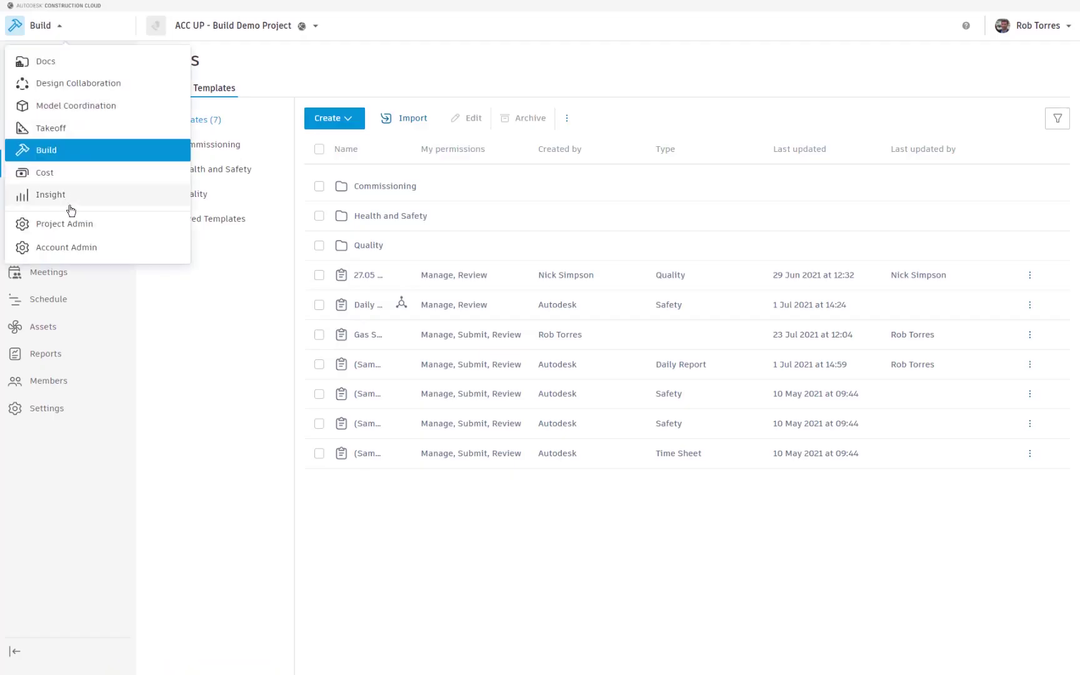
pyautogui.click(63, 85)
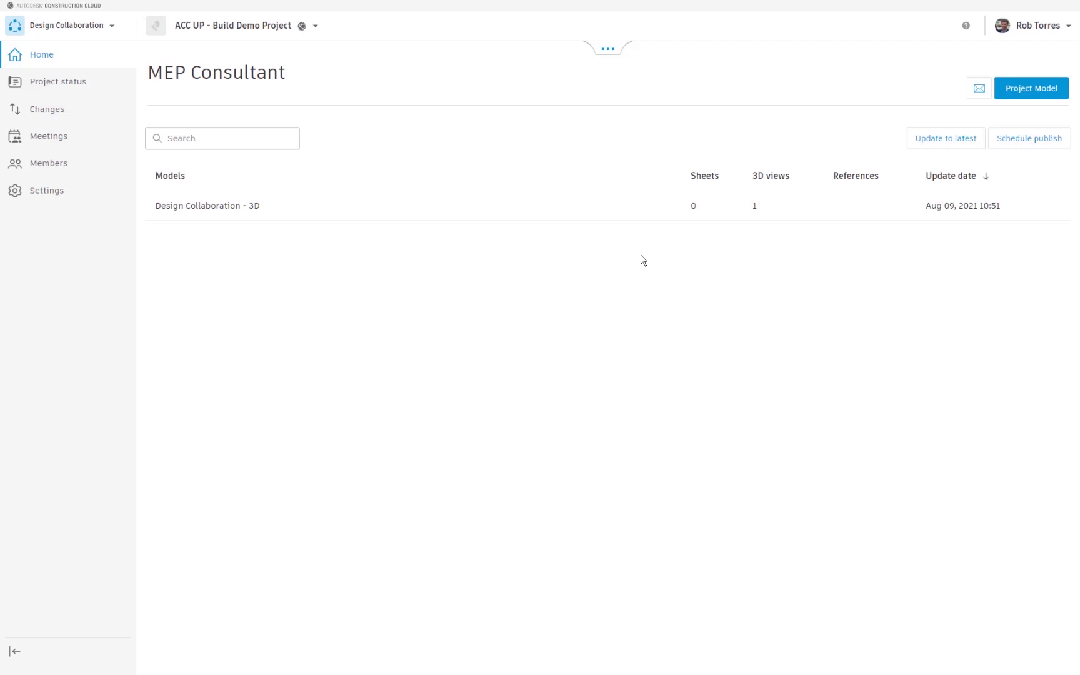
pyautogui.click(53, 113)
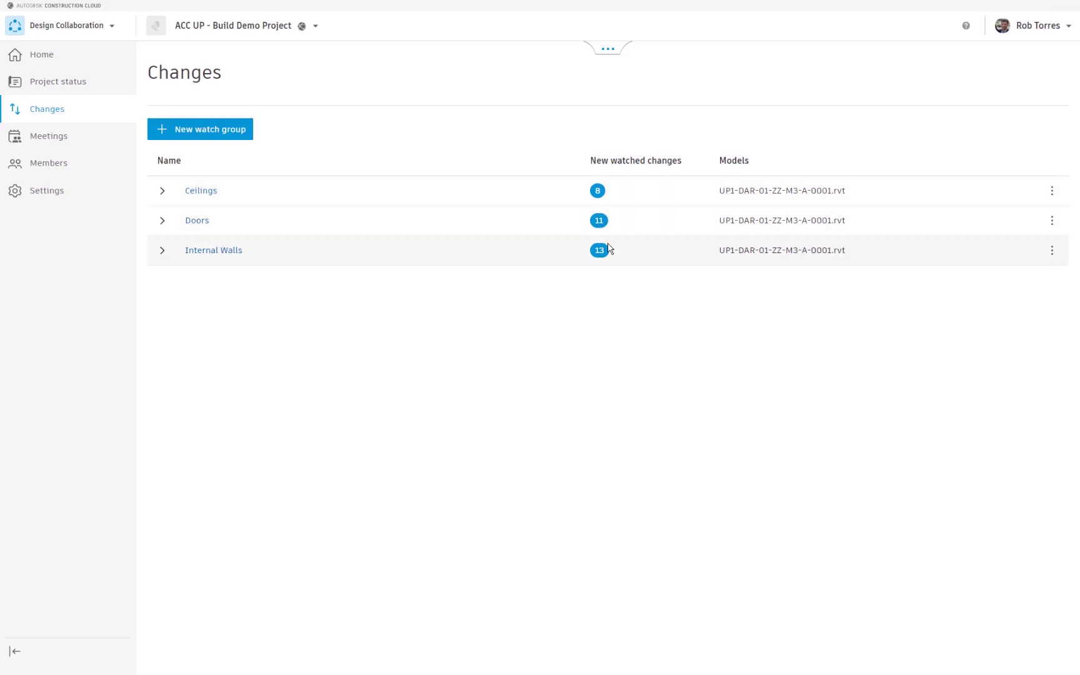
# Expand Internal Walls down to its Walls category and open its changes in the model.
pyautogui.click(162, 254)
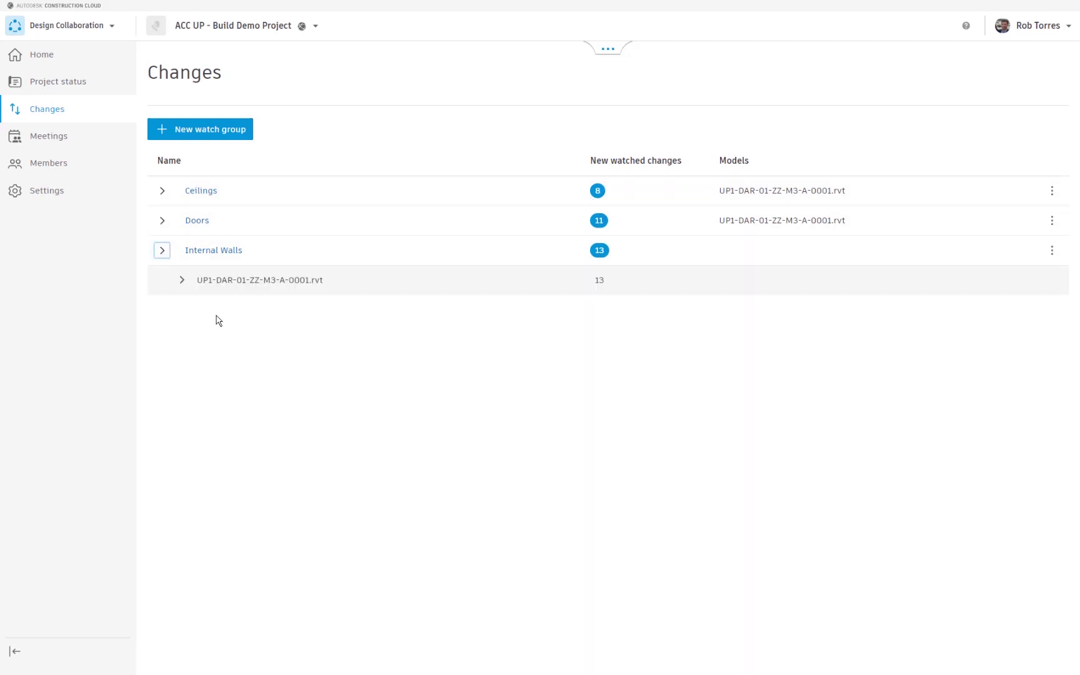
pyautogui.click(182, 281)
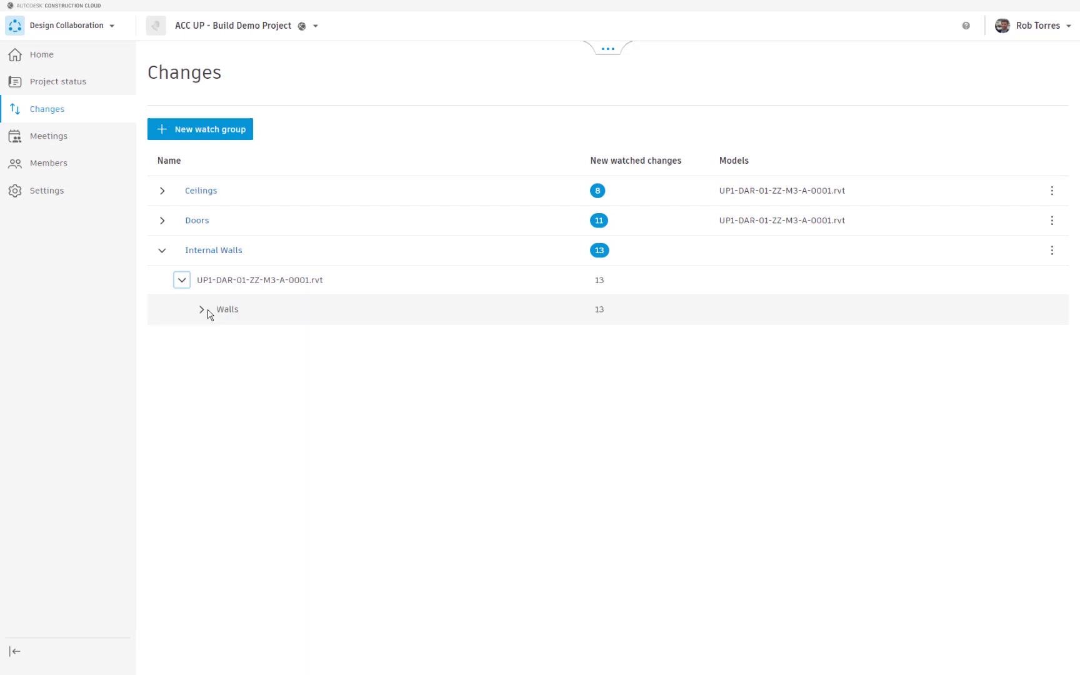
pyautogui.click(201, 312)
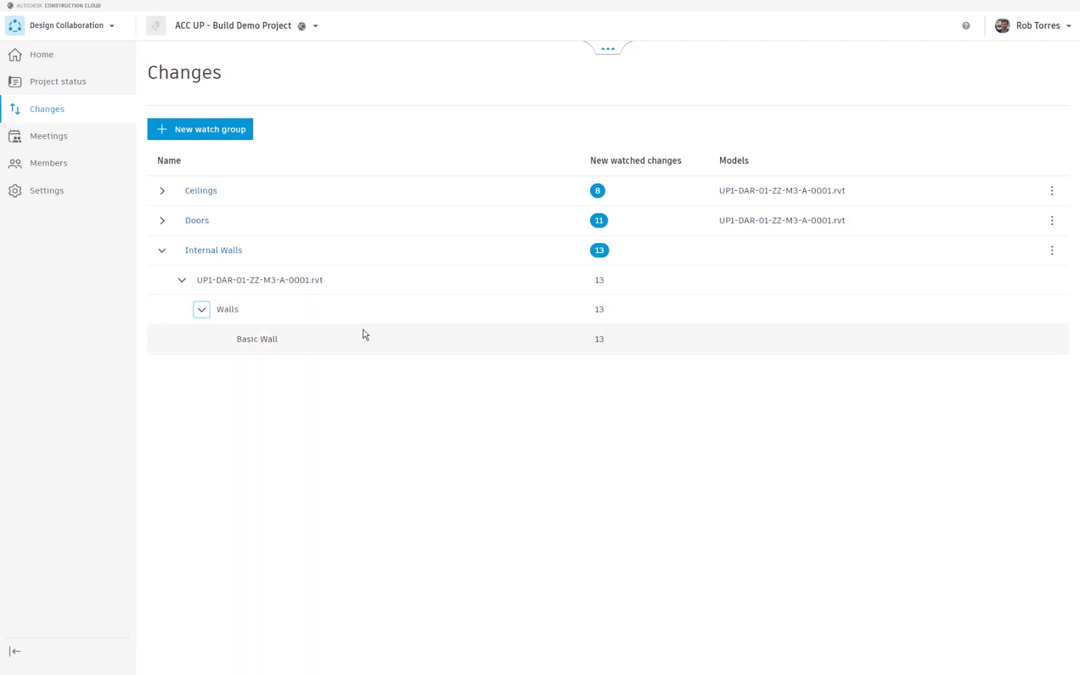
pyautogui.click(215, 256)
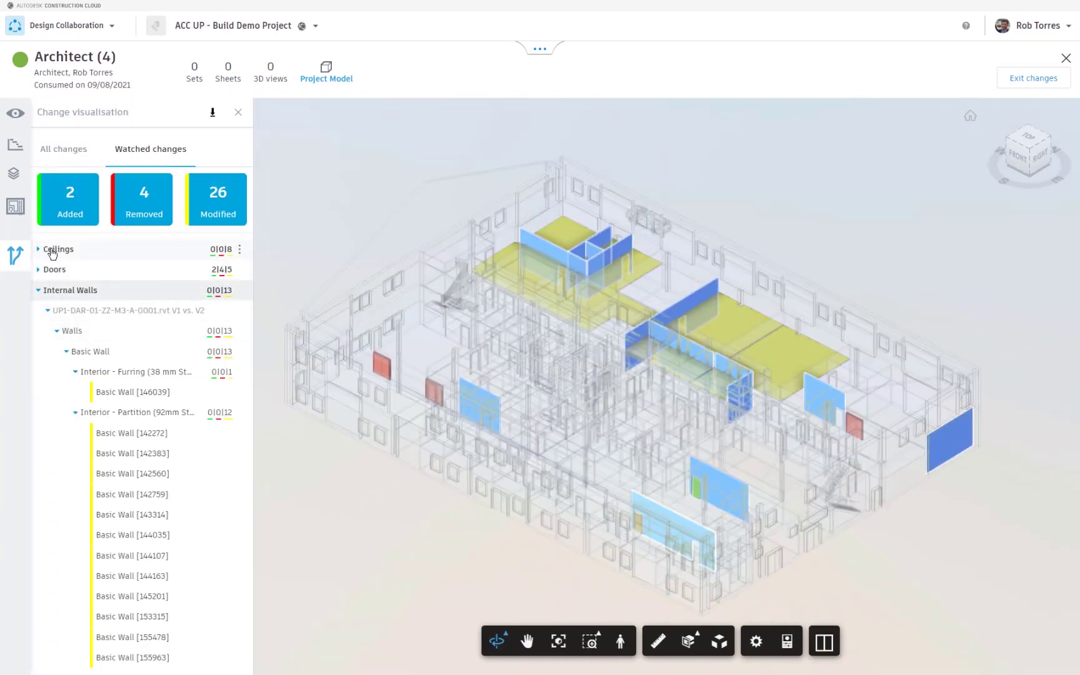
# Show Basic Wall [142272]'s change details and view its earlier 09/08/2021 version.
pyautogui.click(39, 291)
pyautogui.click(40, 291)
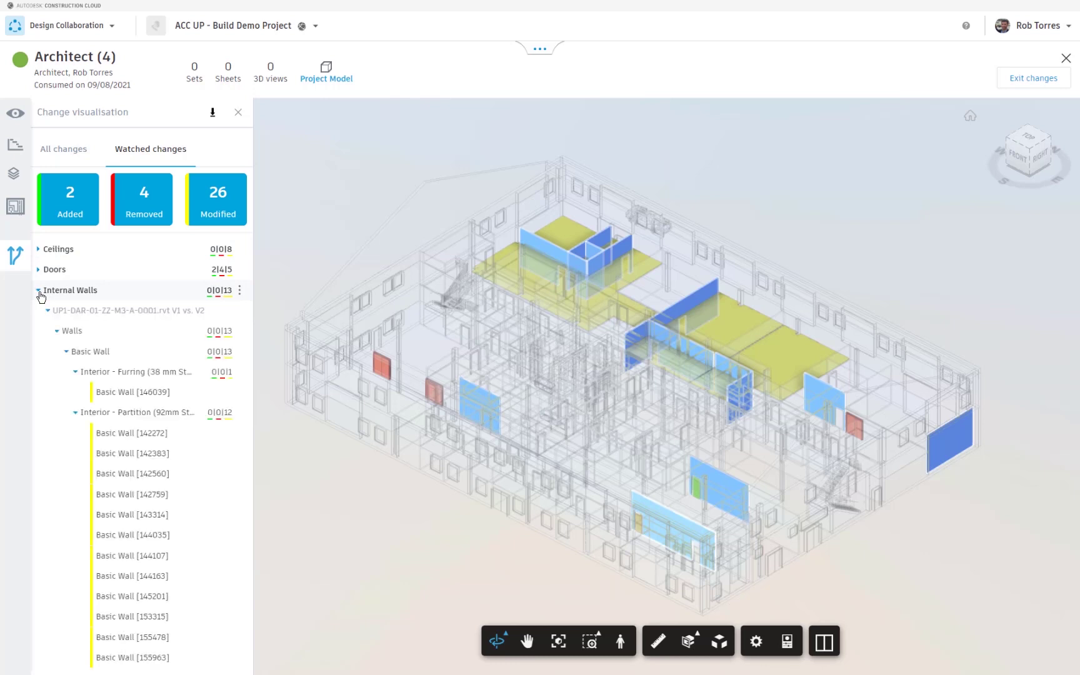
pyautogui.click(110, 433)
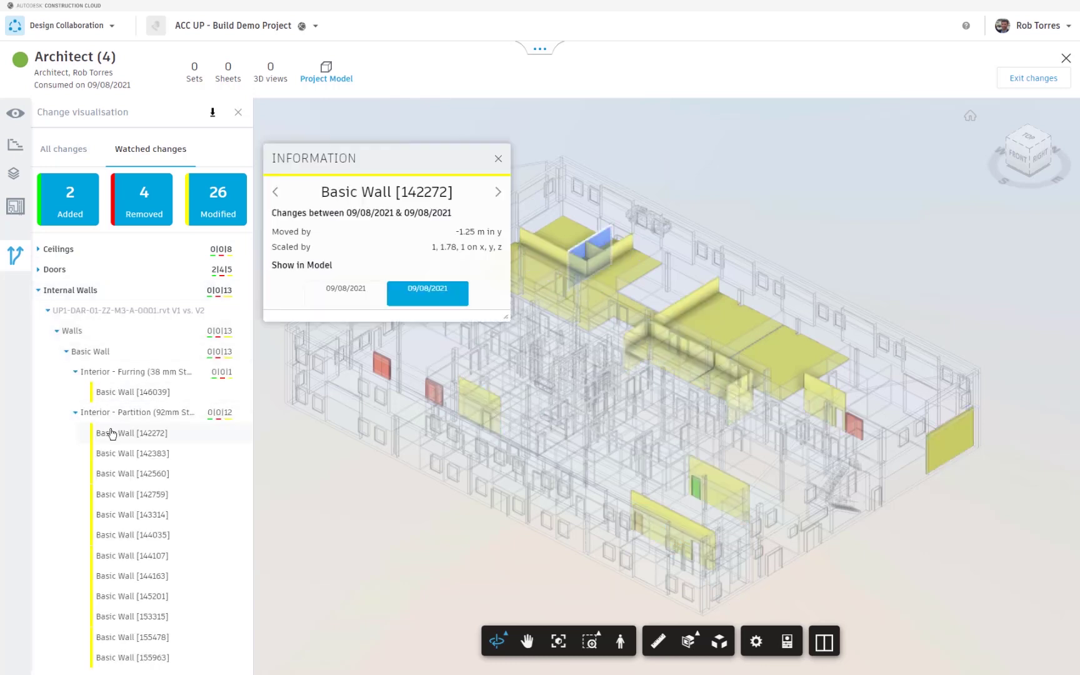
pyautogui.click(346, 289)
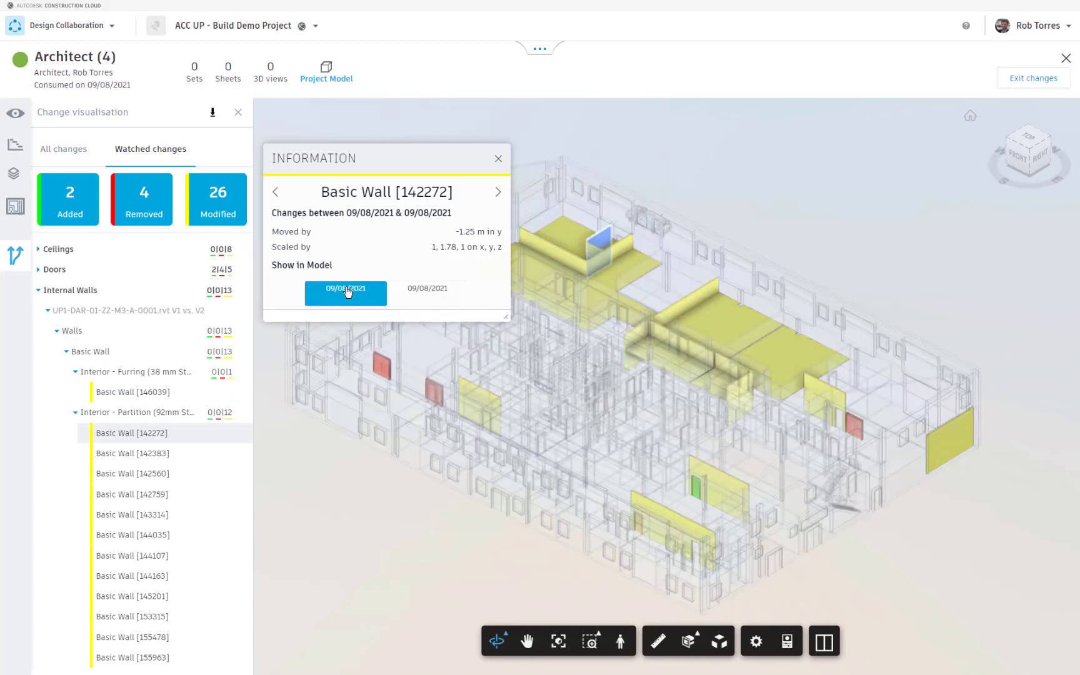
# Reach the RT TEST template's Docs files and review the Project Files attribute settings.
pyautogui.click(37, 28)
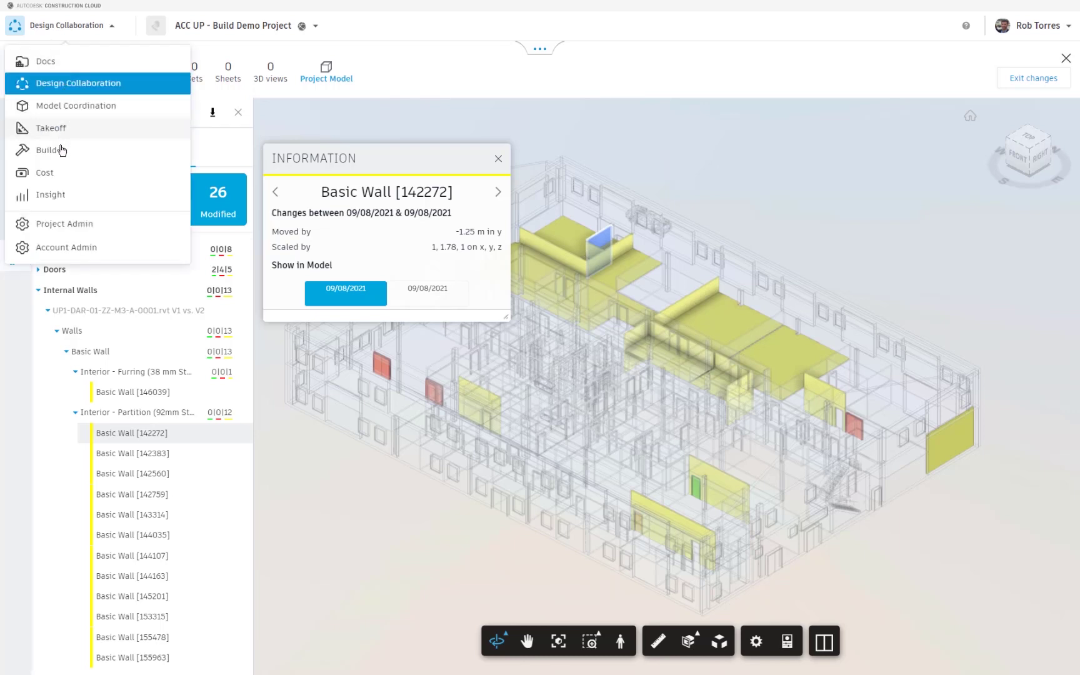
pyautogui.click(58, 249)
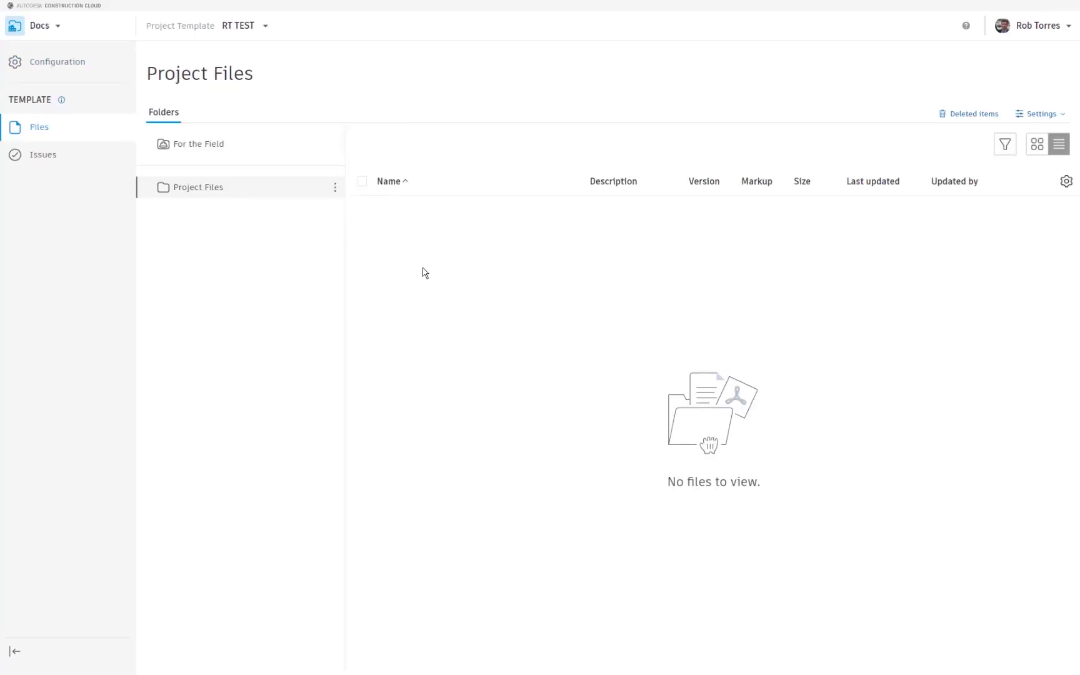
pyautogui.click(335, 188)
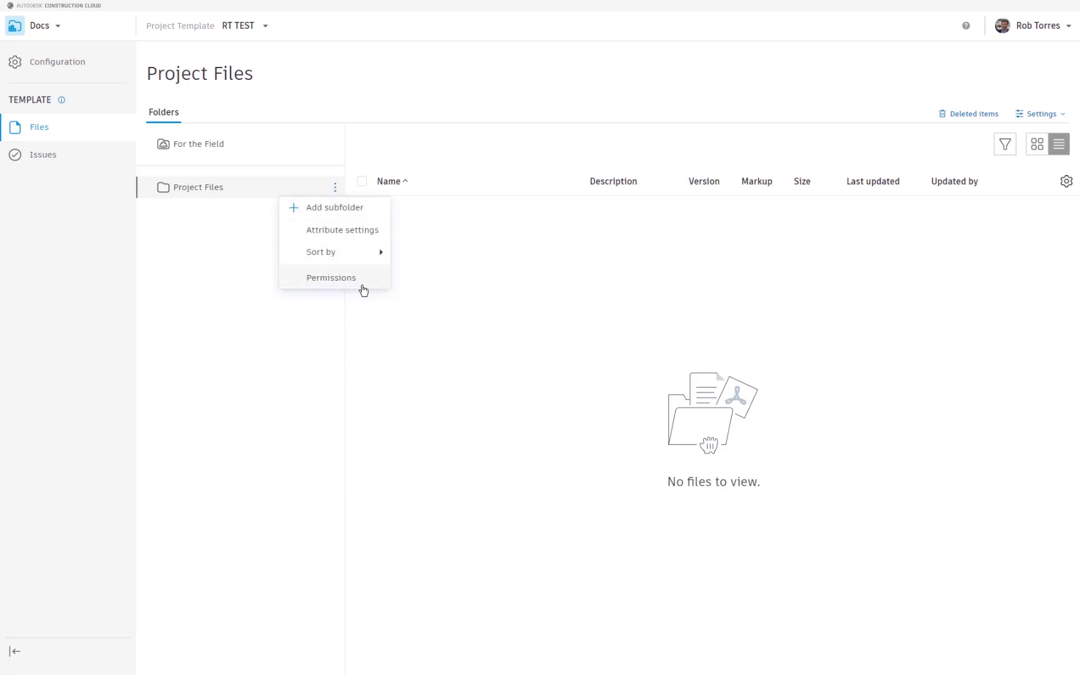
pyautogui.click(326, 233)
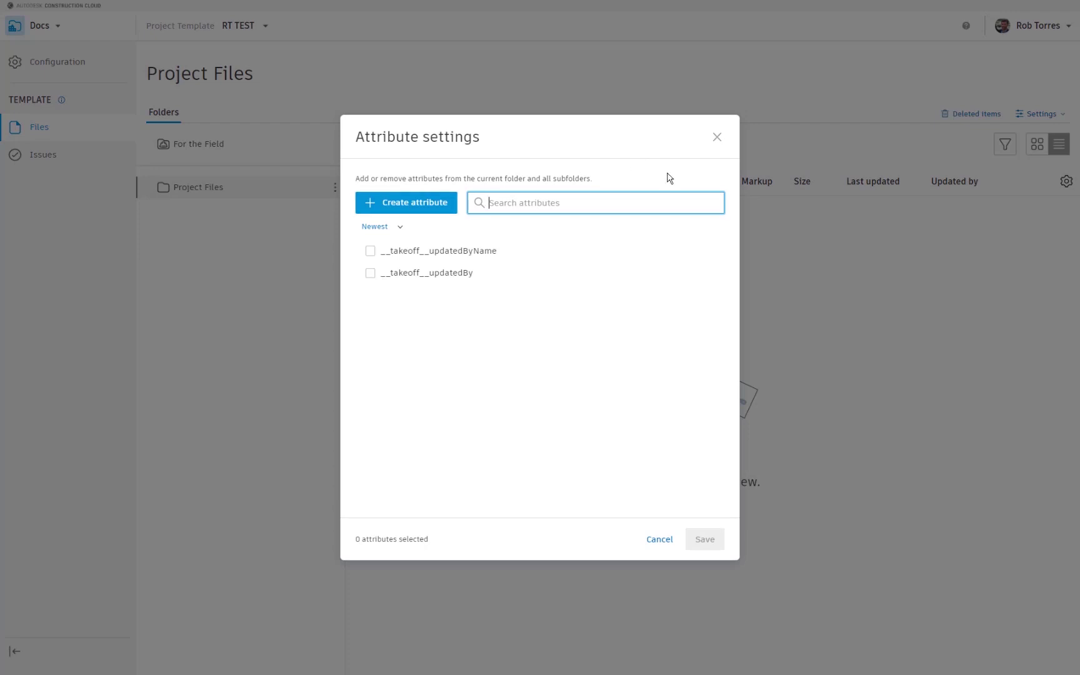
pyautogui.click(716, 137)
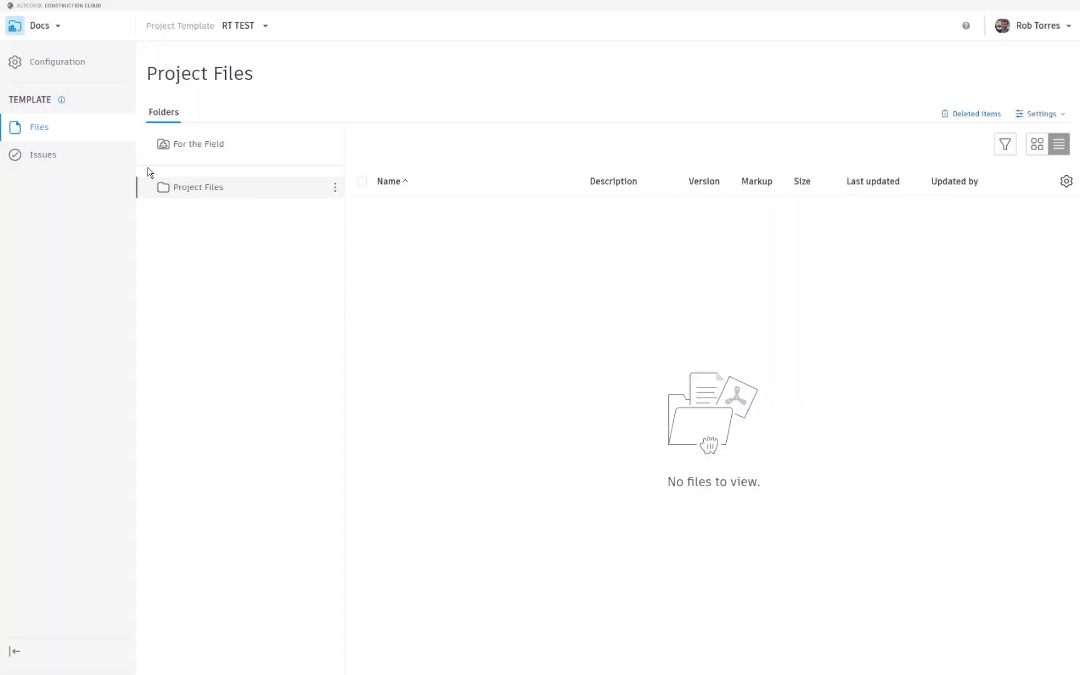
# Check RT TEST's Issues settings and Forms Create options, then open its RFI settings.
pyautogui.click(44, 155)
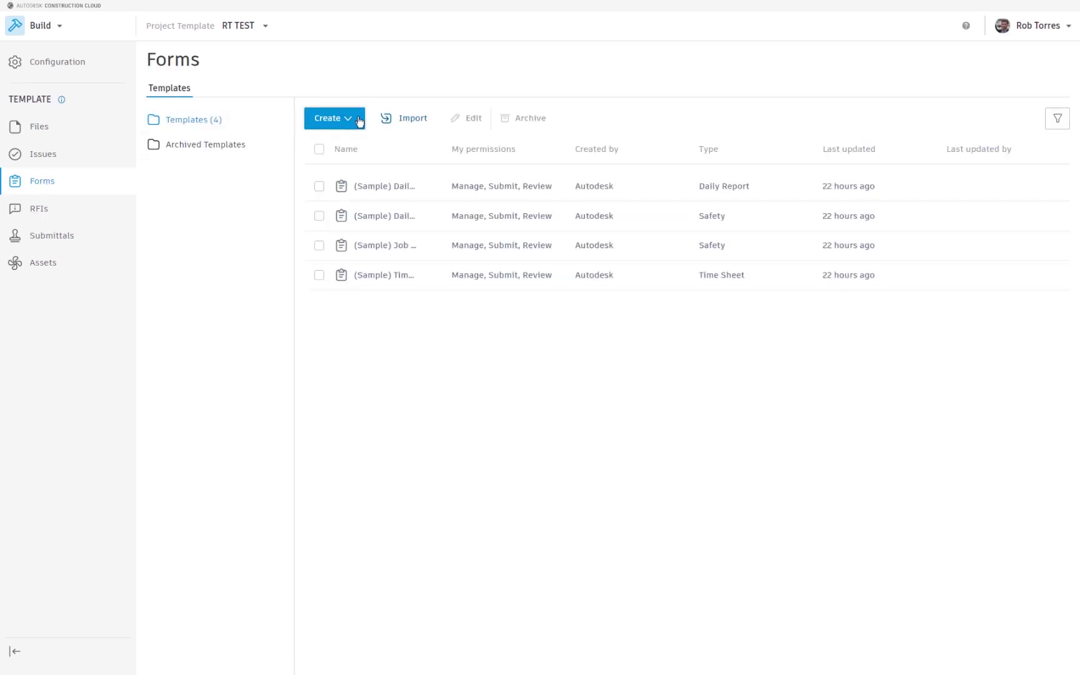
pyautogui.click(360, 122)
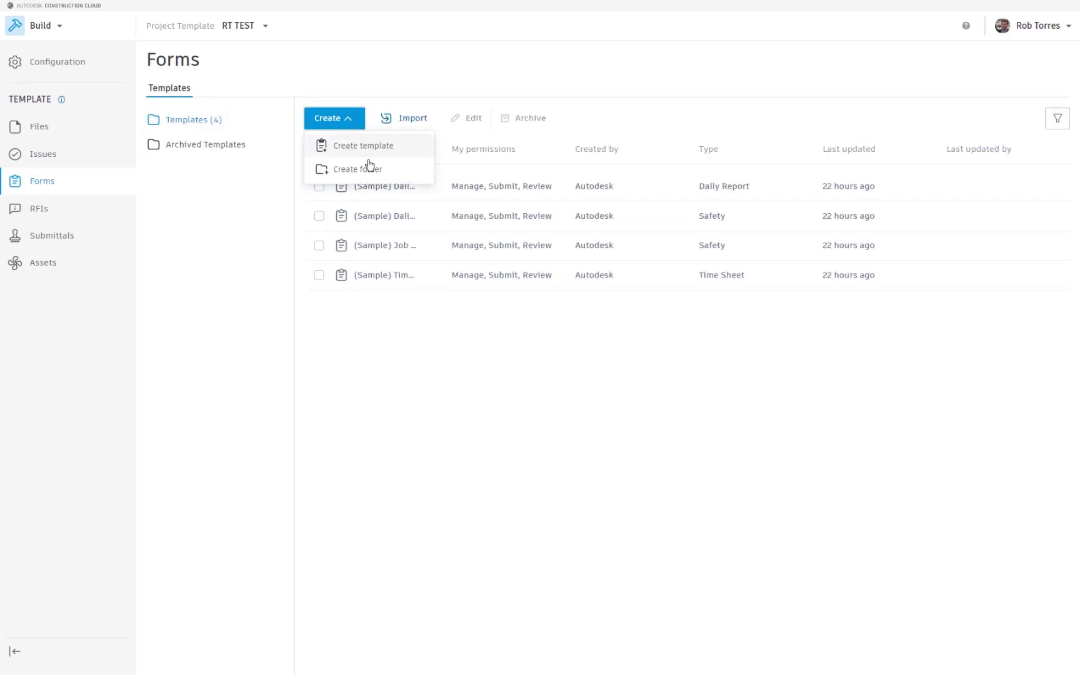
pyautogui.click(29, 215)
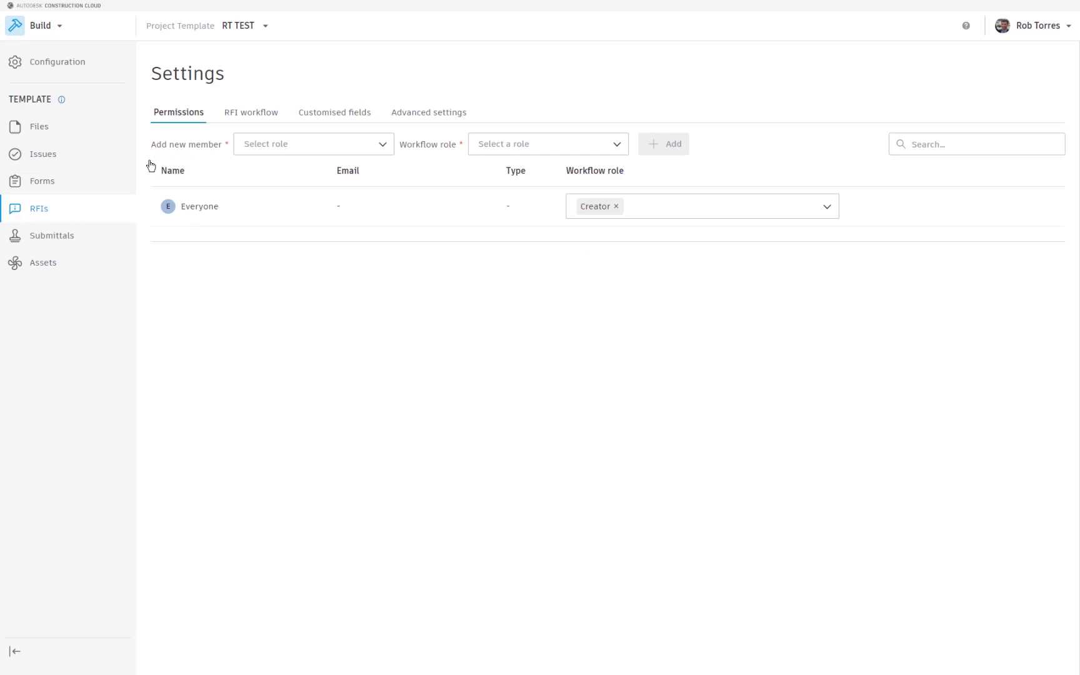
# Check the RT TEST RFI workflow, customised fields (cancelling a new field) and advanced settings, then go to Submittals.
pyautogui.click(243, 119)
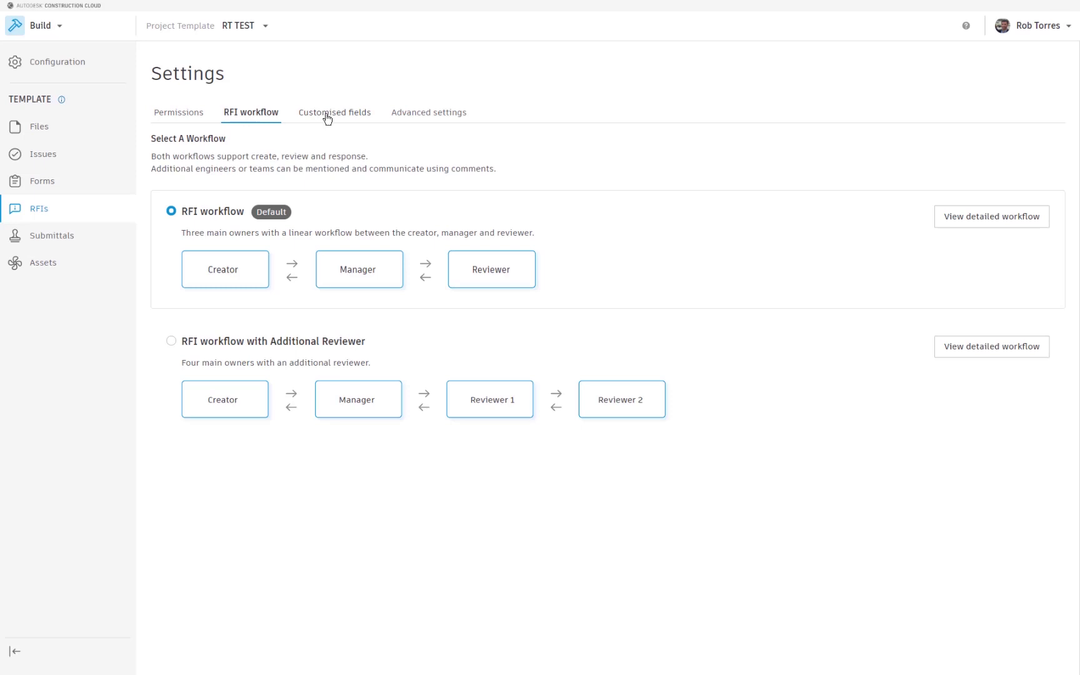
pyautogui.click(326, 116)
pyautogui.click(217, 141)
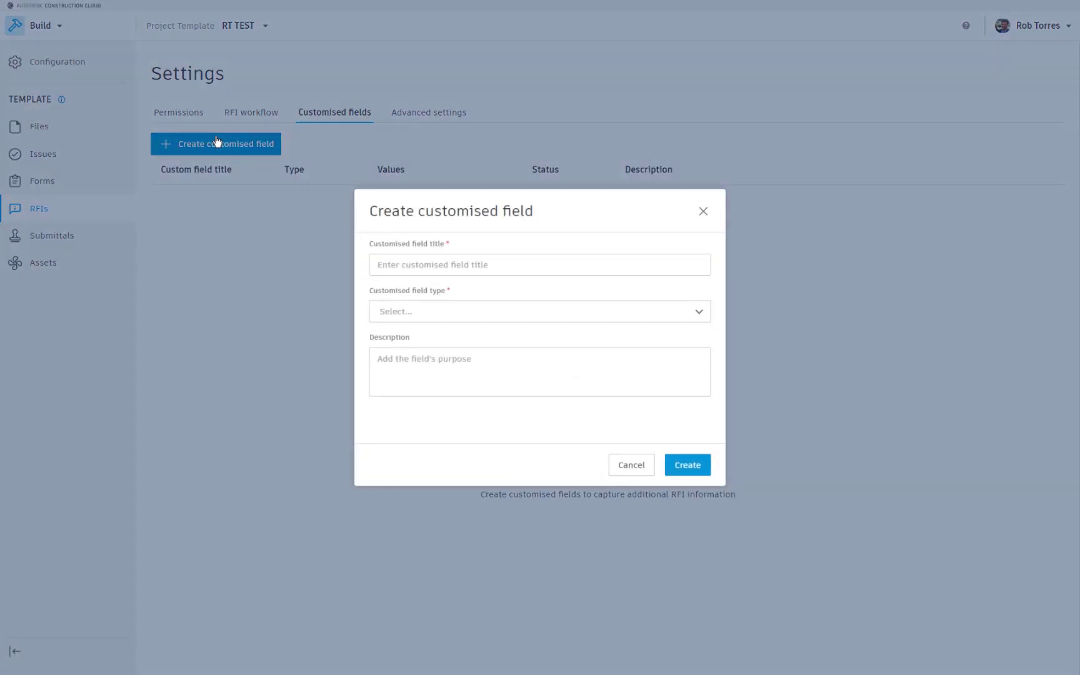
pyautogui.click(703, 211)
pyautogui.click(442, 113)
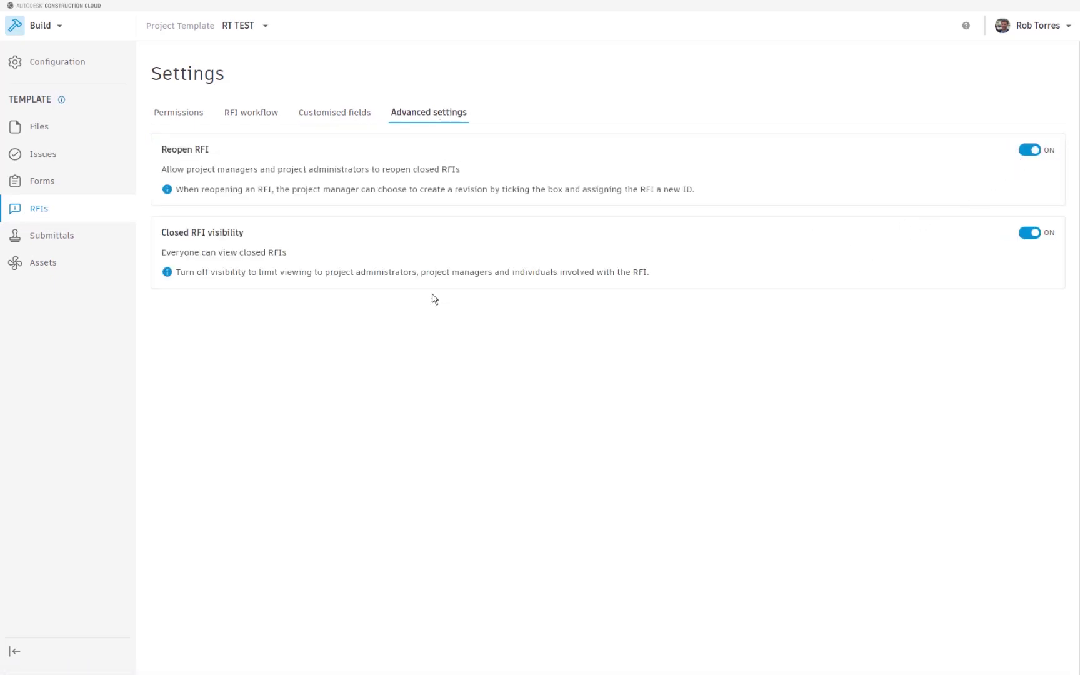
pyautogui.click(27, 244)
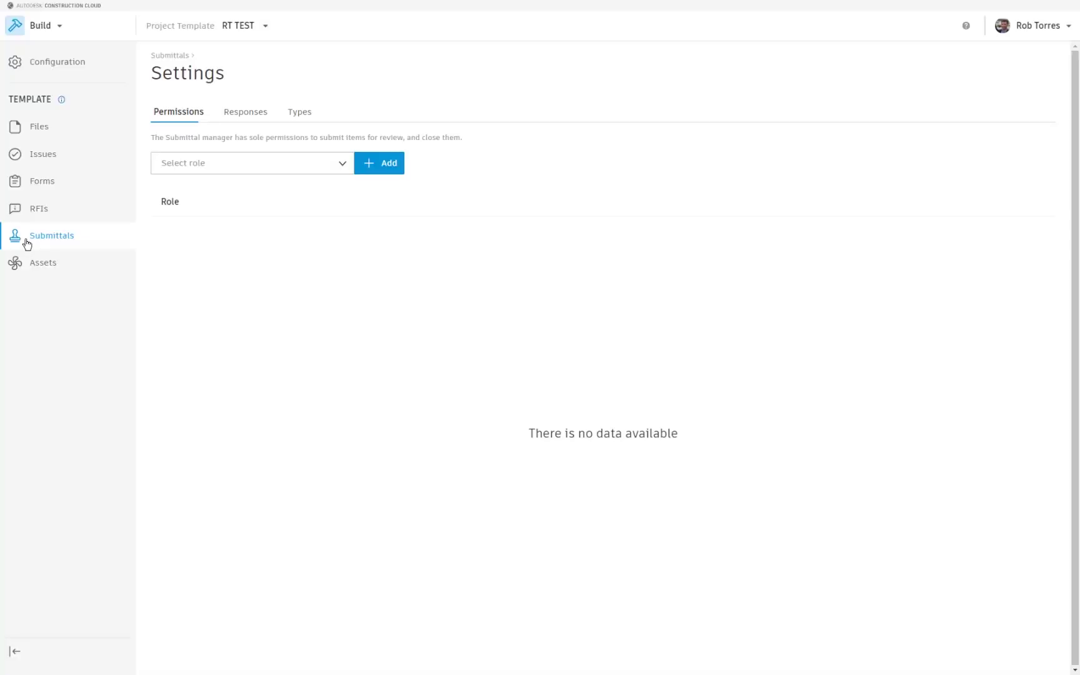
# Look over the submittal Responses and Types, then the Assets Custom Fields and Status Sets.
pyautogui.click(230, 120)
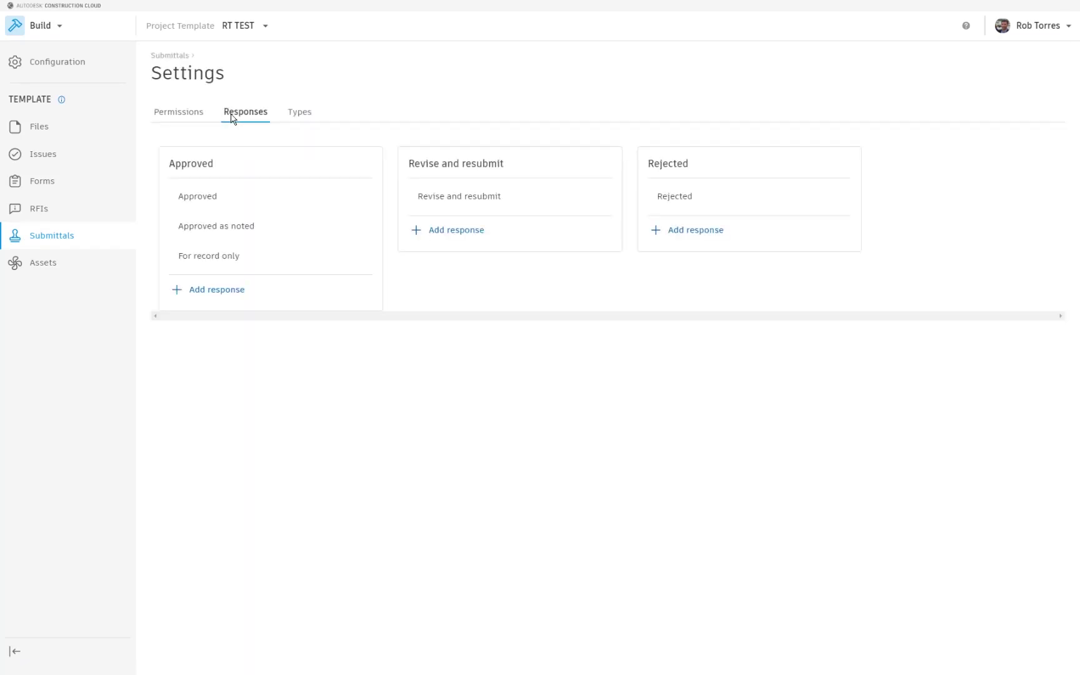
pyautogui.click(290, 113)
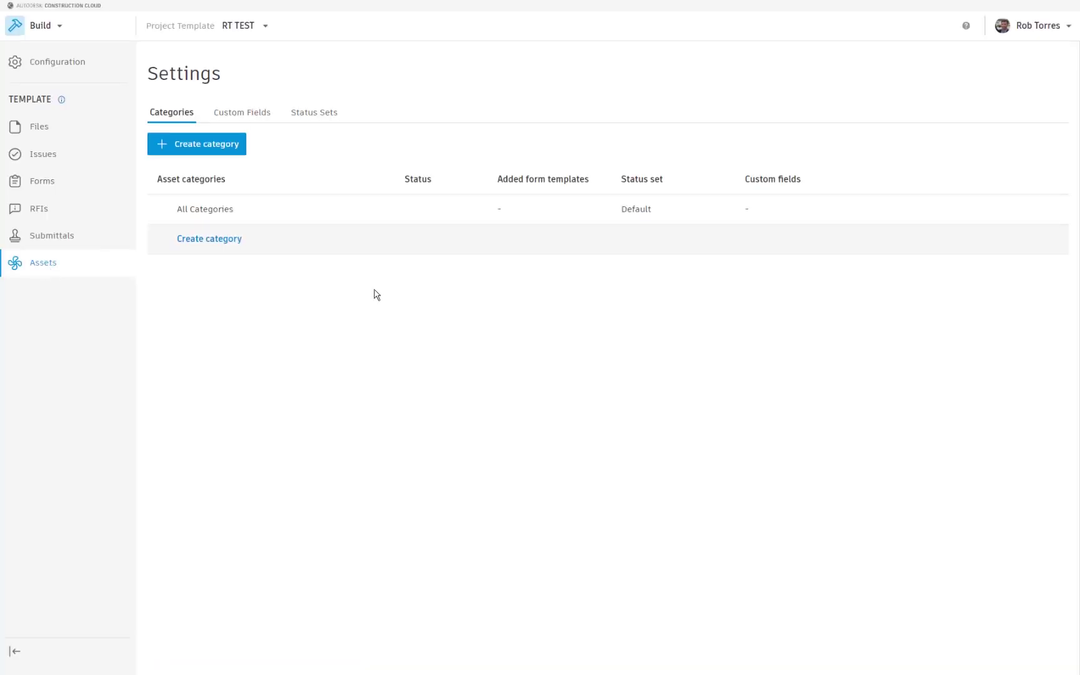
pyautogui.click(260, 111)
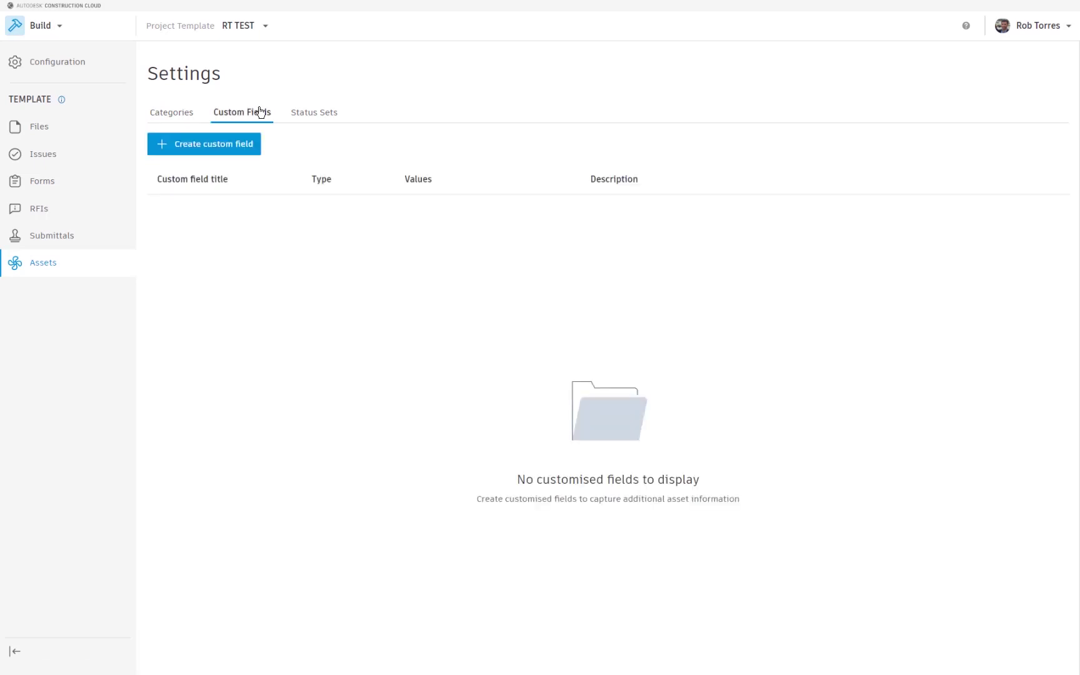
pyautogui.click(316, 116)
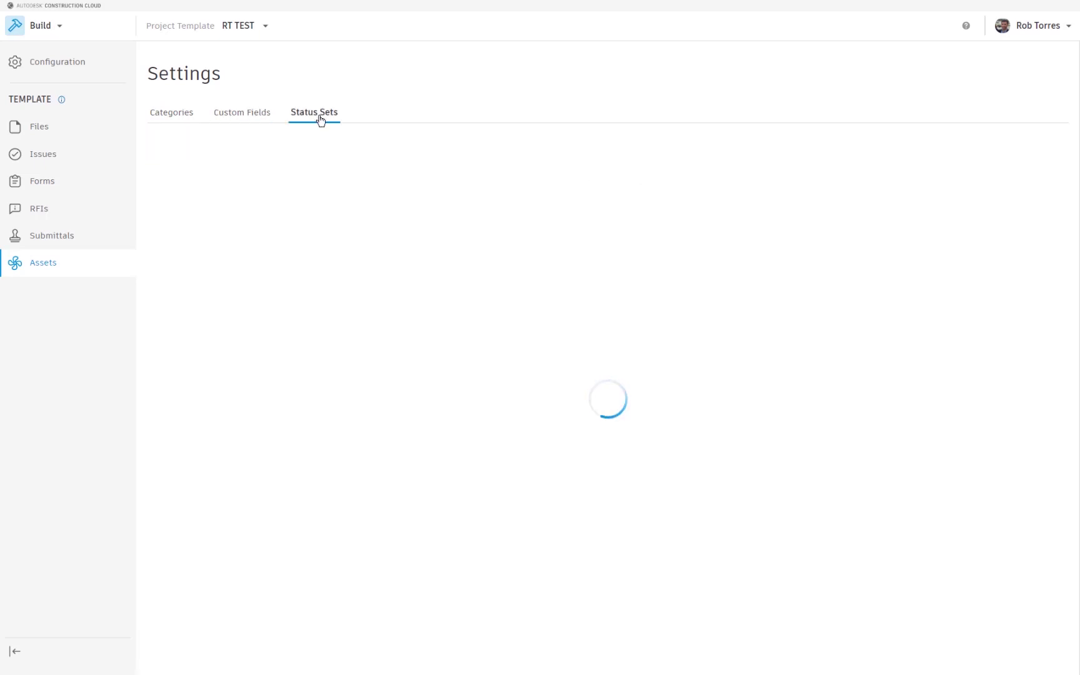
# Switch the RT TEST template to Takeoff and show its Packages list.
pyautogui.click(59, 26)
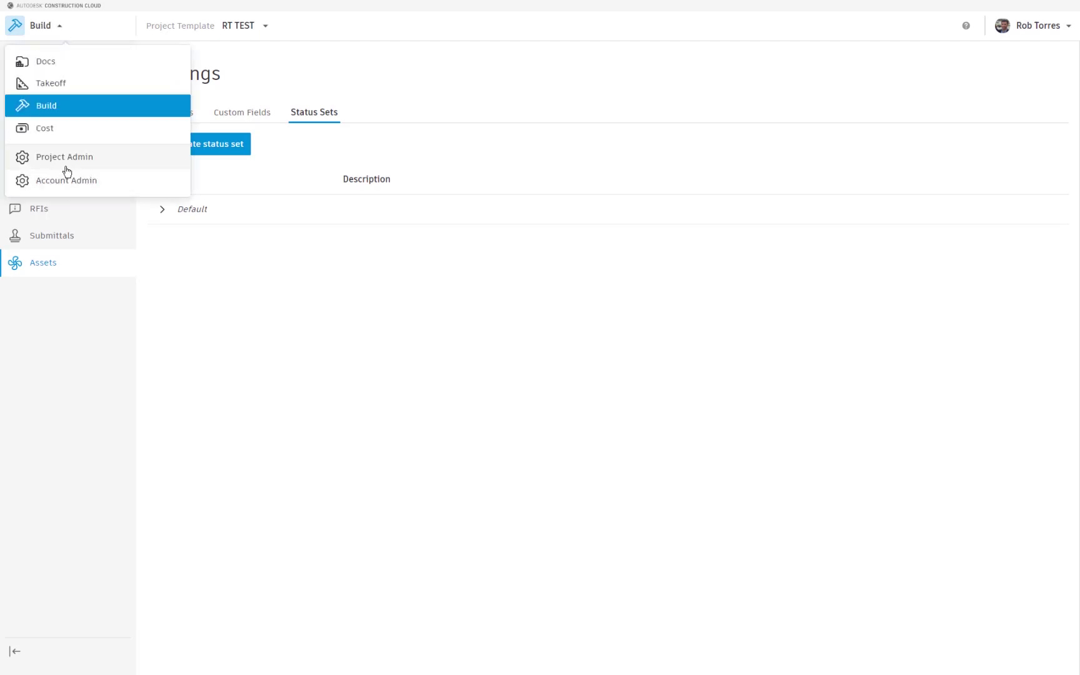
pyautogui.click(53, 93)
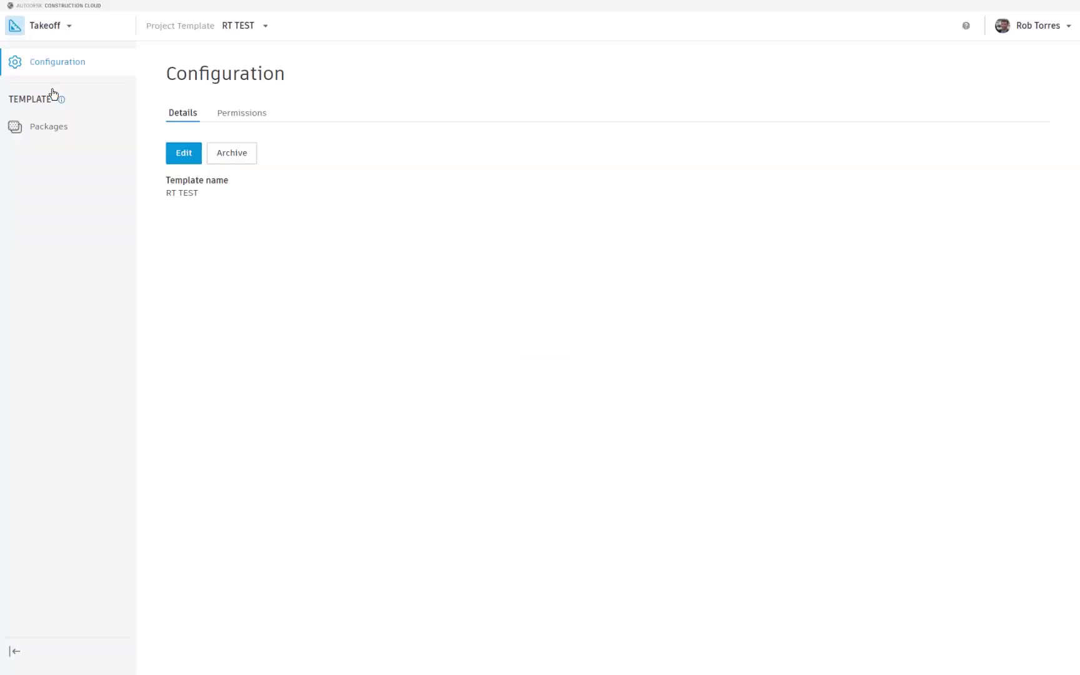
pyautogui.click(55, 127)
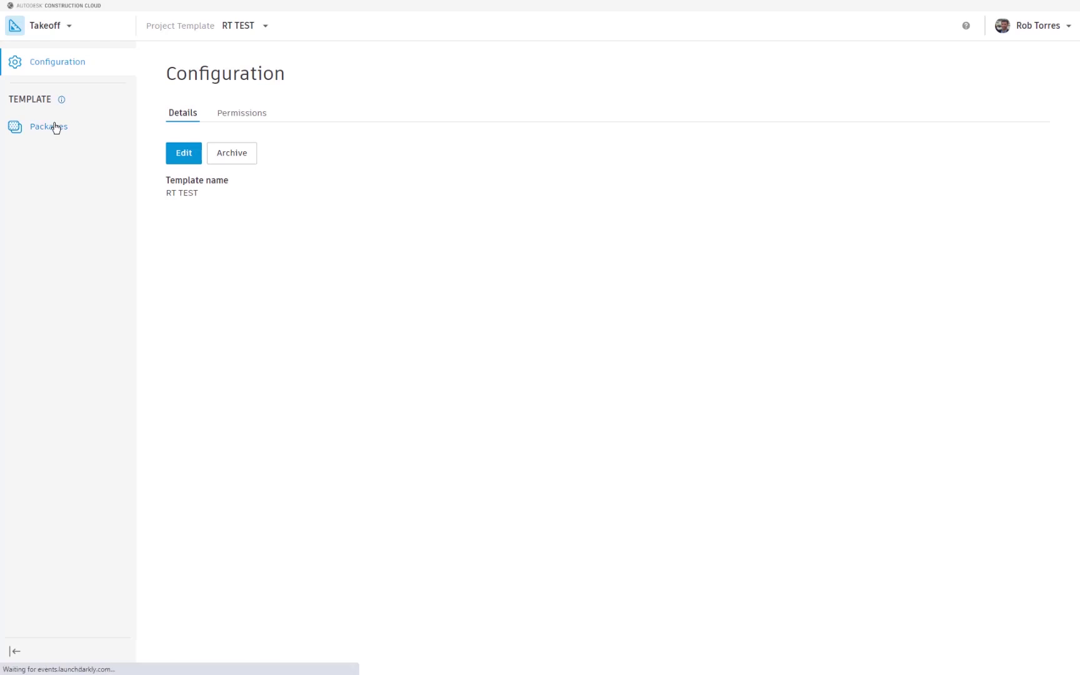